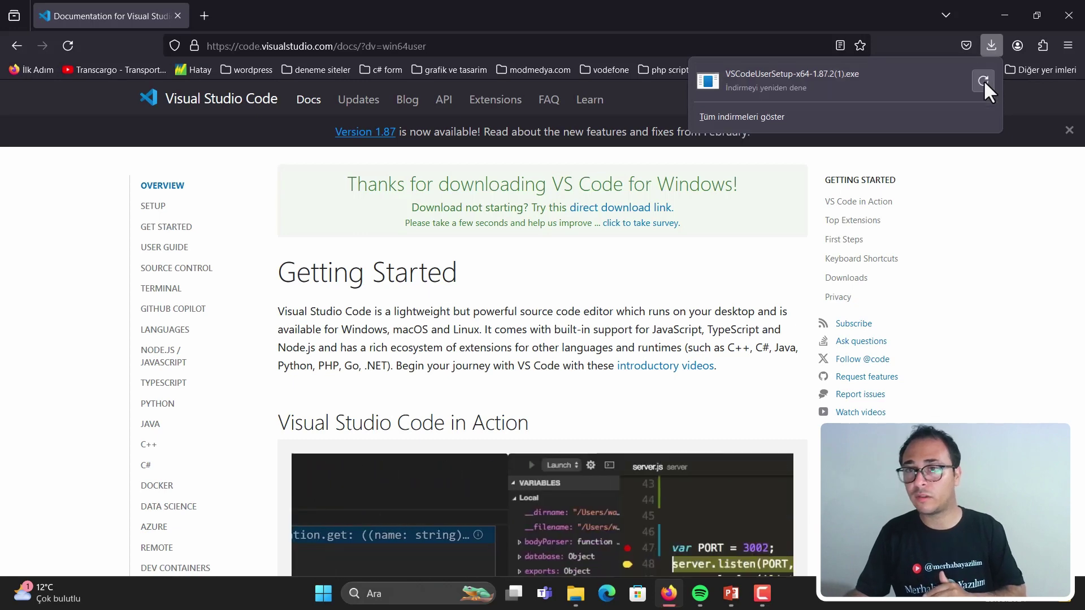
# - Search the web for "xammp" and open the Apache Friends XAMPP site from the results
pyautogui.click(1008, 227)
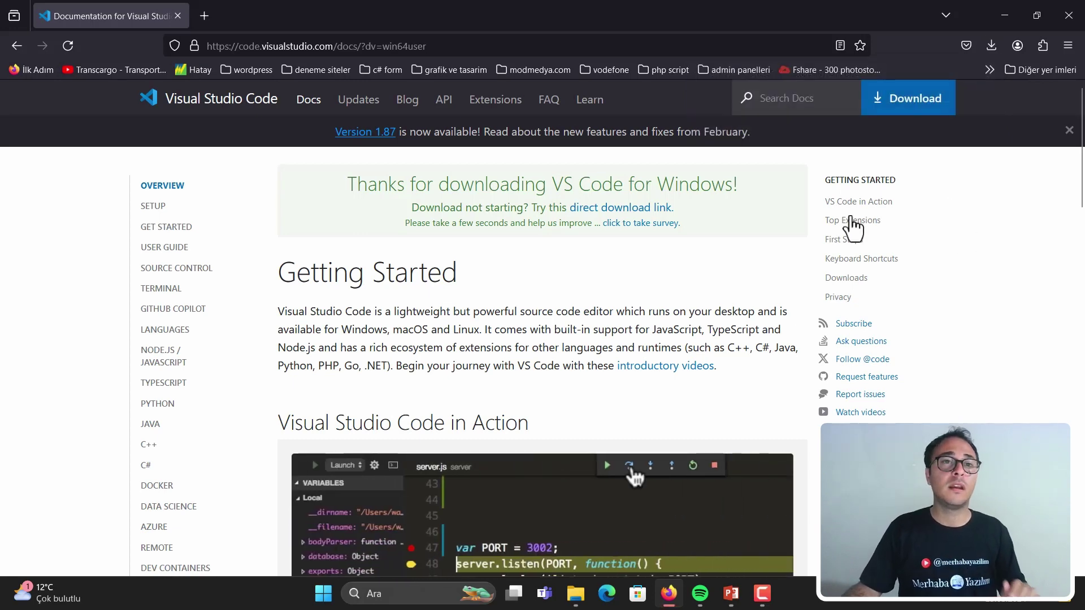
pyautogui.click(296, 46)
pyautogui.write('xam')
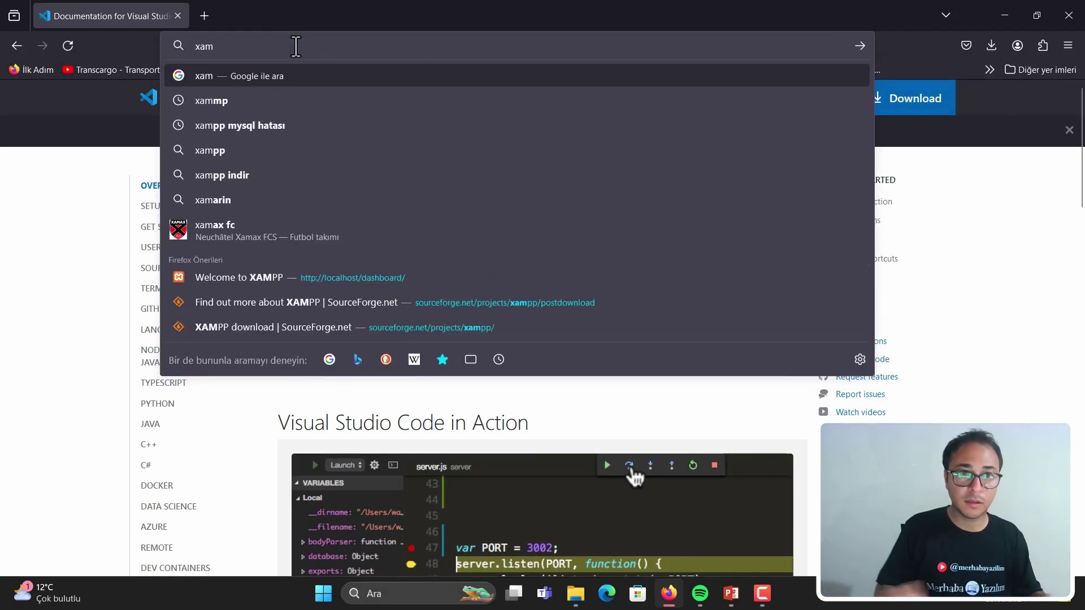
pyautogui.click(206, 101)
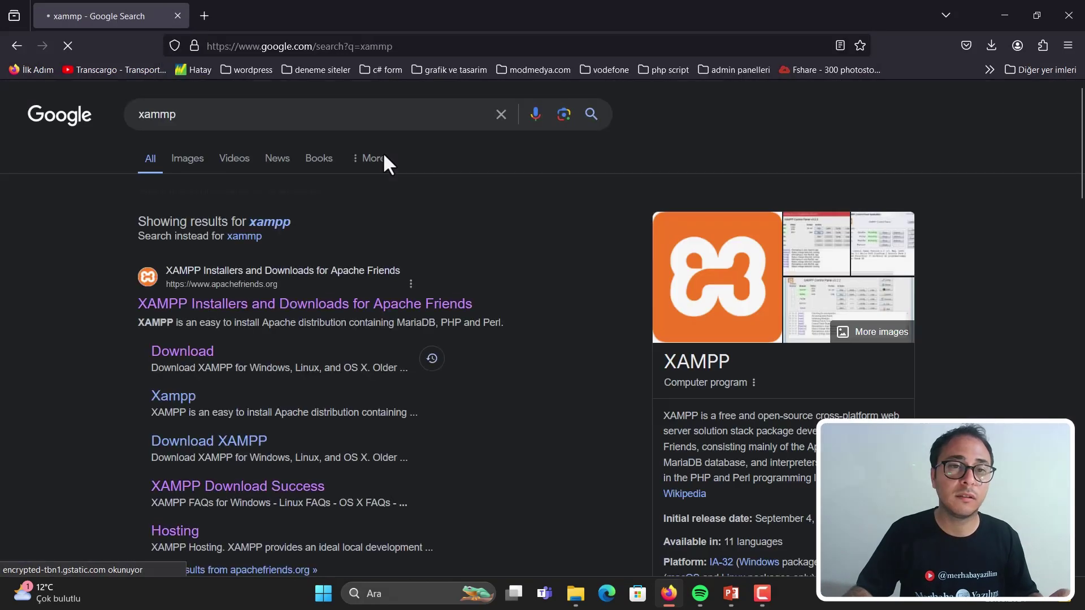
pyautogui.click(259, 305)
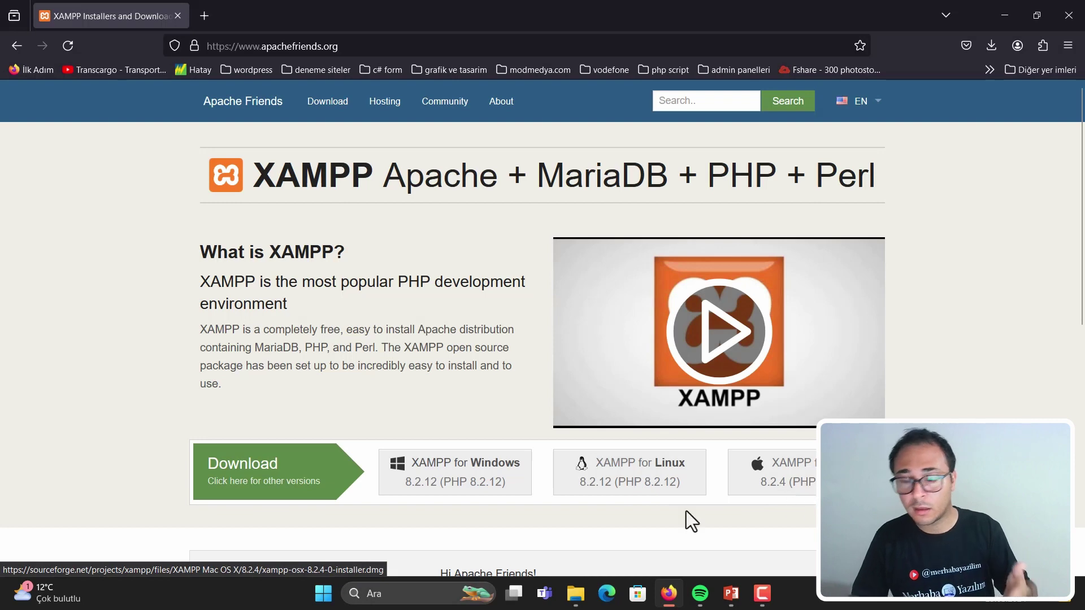
# - Start downloading the XAMPP 8.2.12 installer for Windows and cancel that download
pyautogui.click(443, 491)
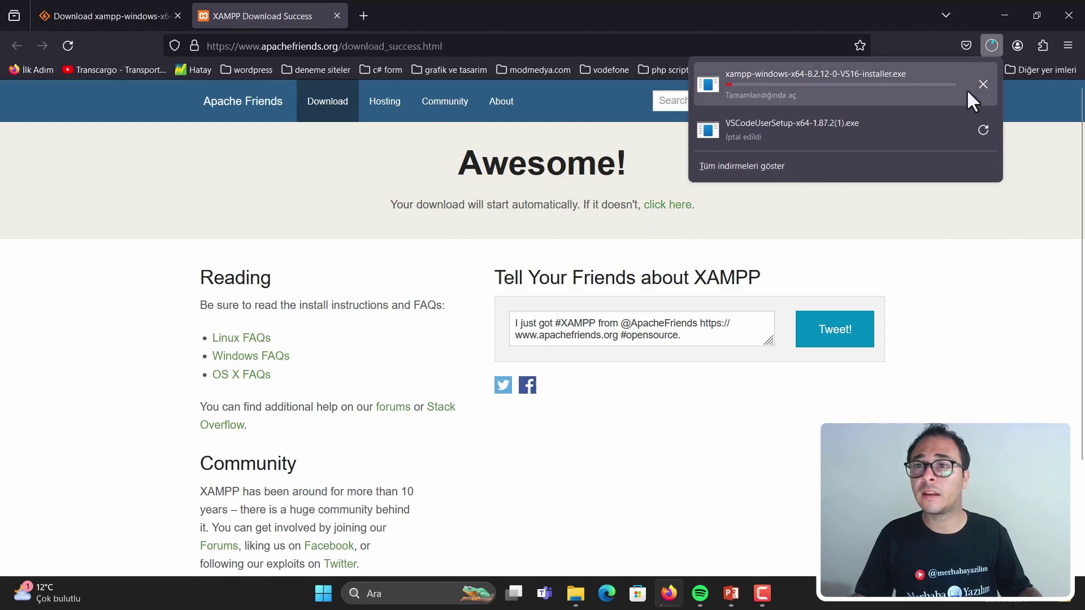
pyautogui.click(982, 83)
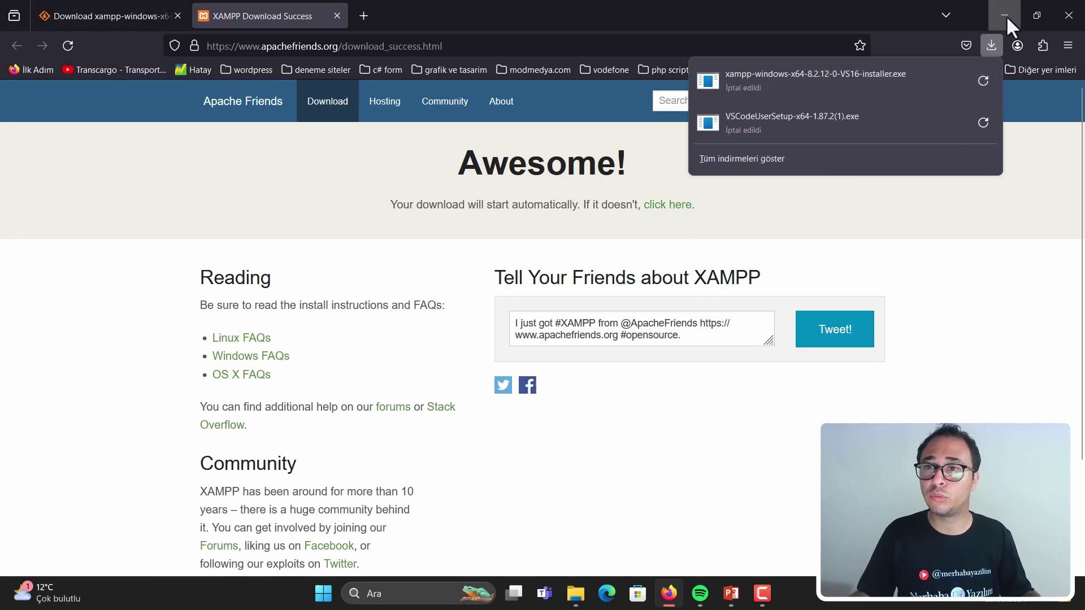
# - Run the VSCodeUserSetup-x64-1.87.2 installer from the downloads folder in File Explorer and accept its licence agreement
pyautogui.click(1006, 15)
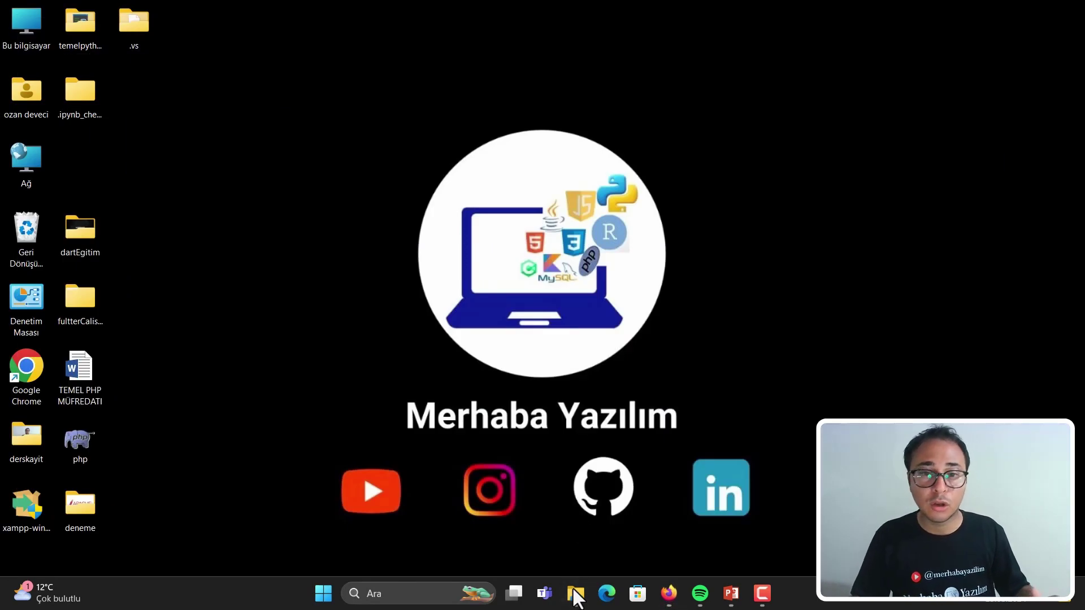
pyautogui.click(575, 593)
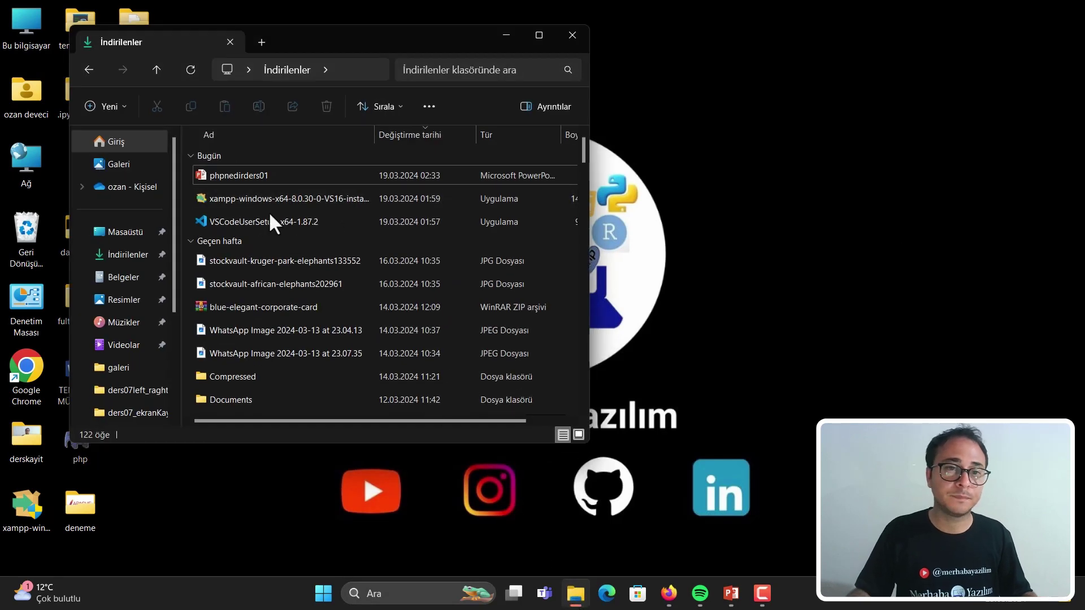
pyautogui.doubleClick(246, 223)
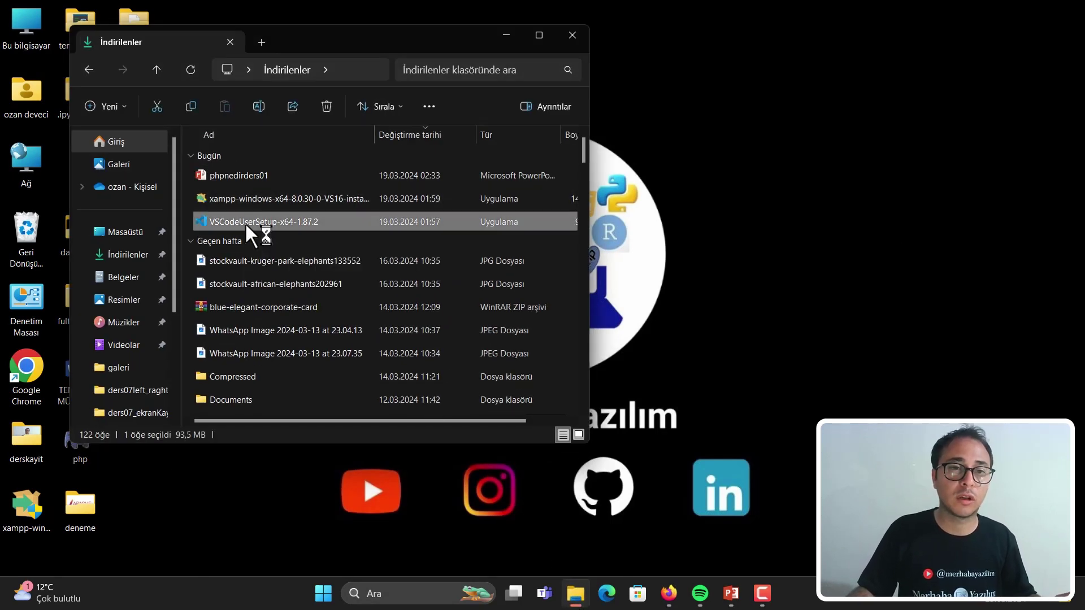
pyautogui.click(429, 389)
pyautogui.click(648, 431)
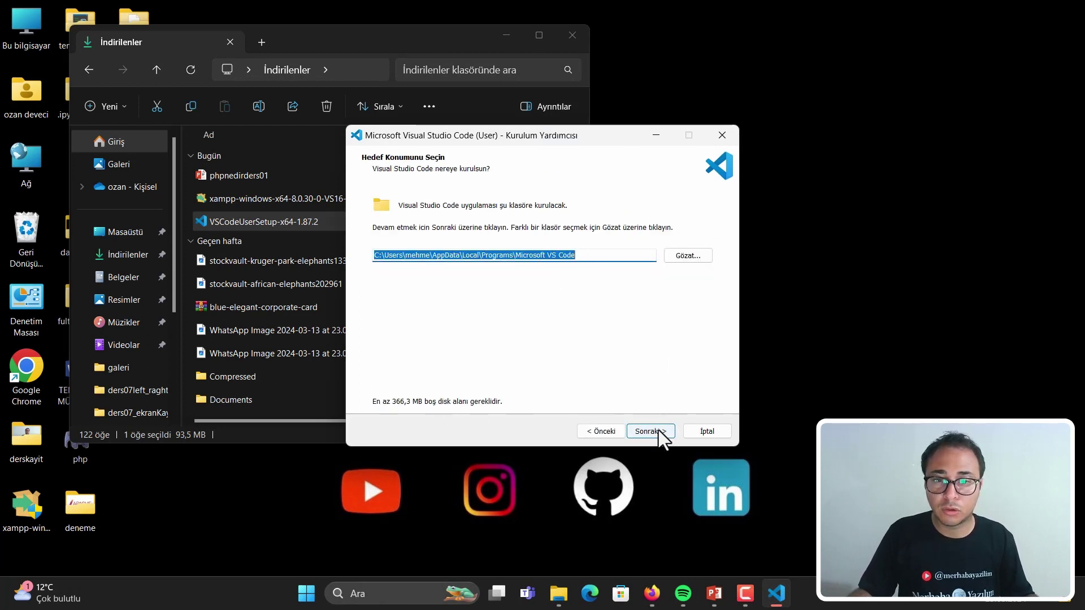
# - Keep the default Visual Studio Code install location and choose not to create a Start menu folder
pyautogui.click(657, 431)
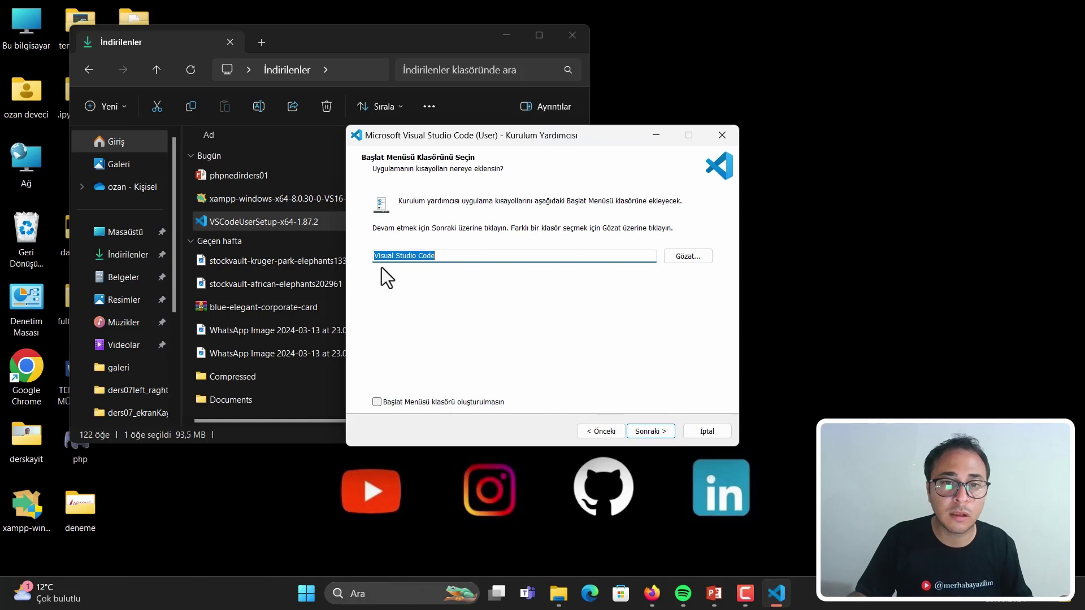
pyautogui.click(649, 432)
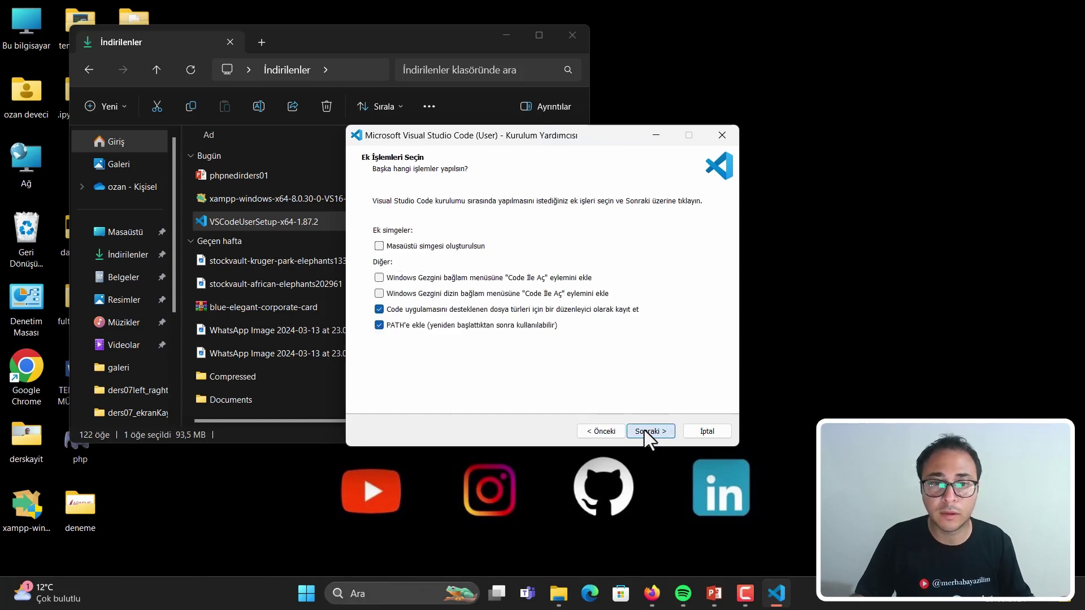
pyautogui.click(610, 433)
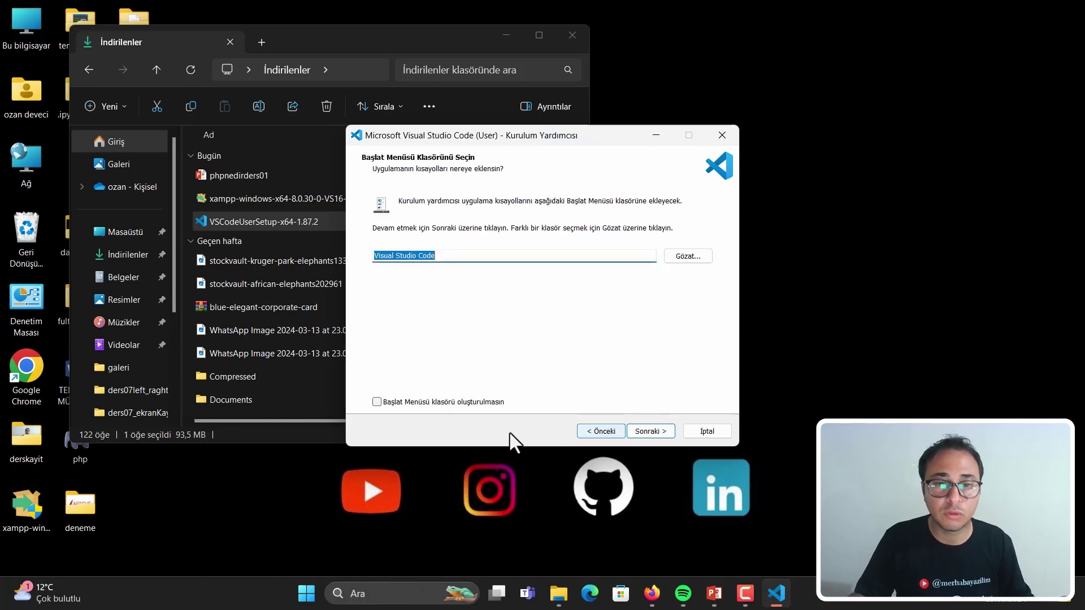
pyautogui.click(457, 401)
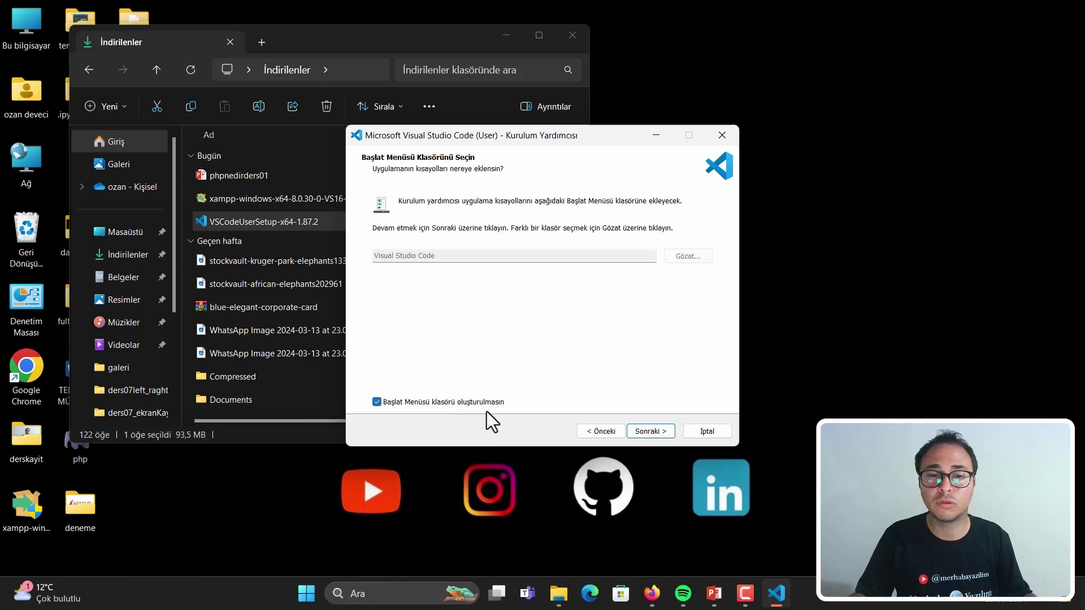
pyautogui.click(650, 432)
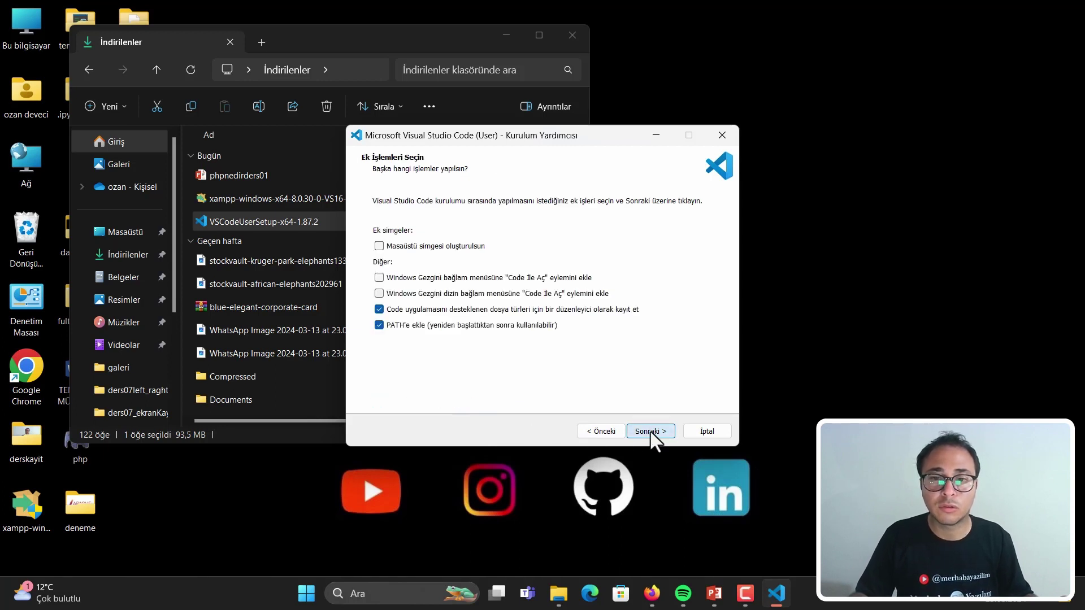
# - Enable the desktop icon, install Visual Studio Code, and finish the setup with the application set to launch
pyautogui.click(429, 252)
pyautogui.click(645, 432)
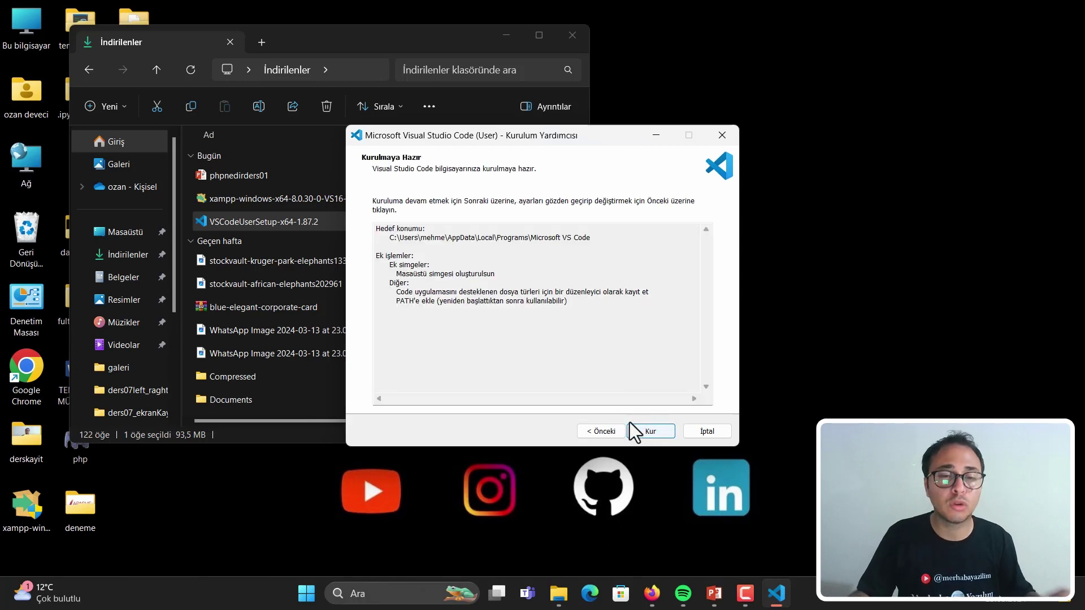
pyautogui.click(650, 434)
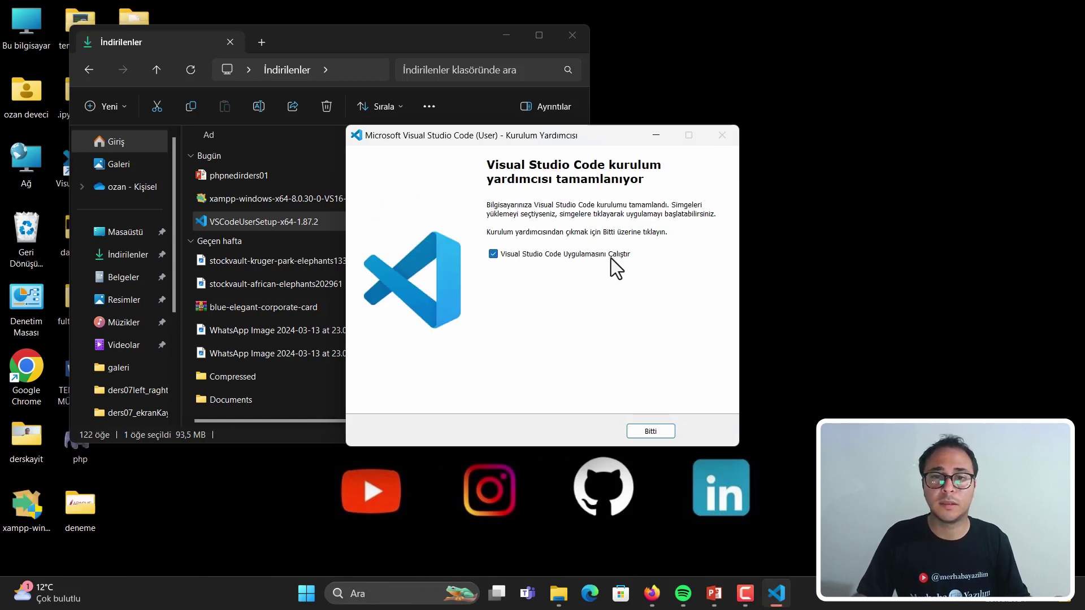
pyautogui.click(658, 432)
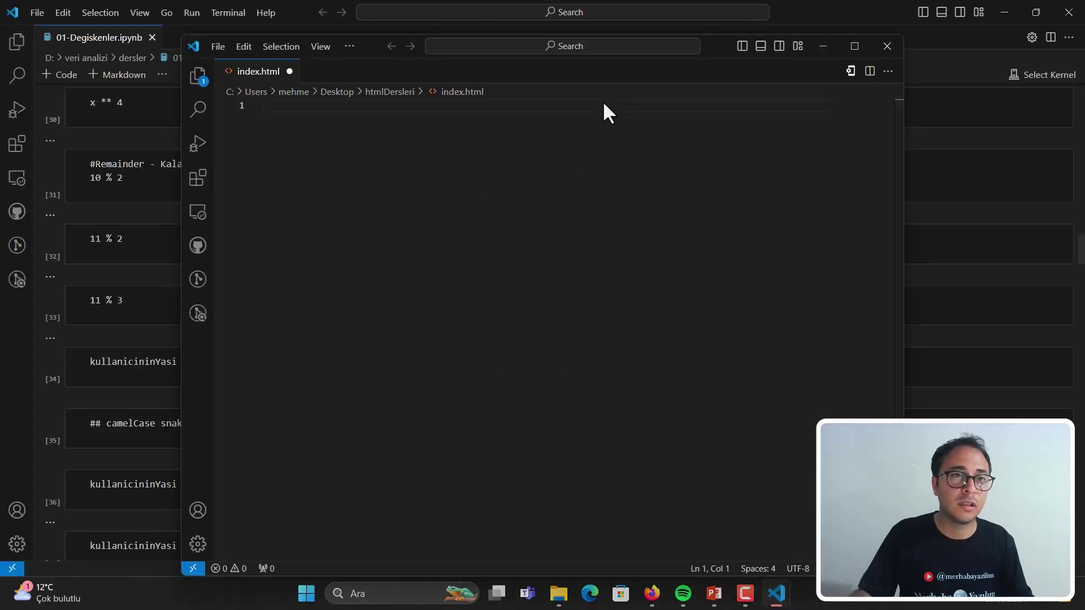
# - Close the index.html window and the 01-Degiskenler.ipynb notebook in Visual Studio Code
pyautogui.click(886, 46)
pyautogui.click(575, 313)
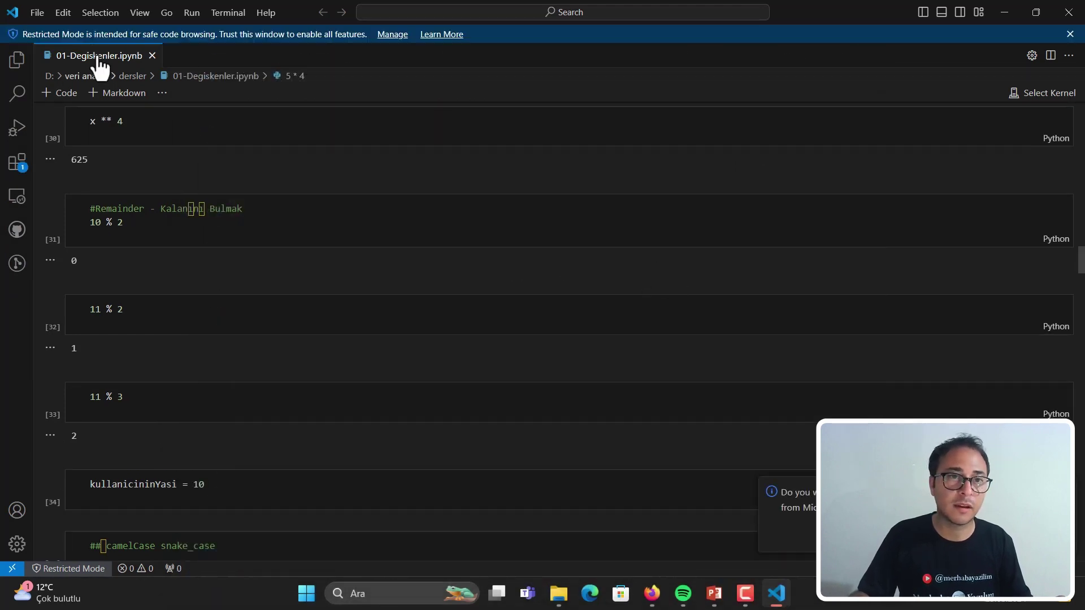
pyautogui.click(153, 56)
# - Open a new Visual Studio Code window, close the old restricted-mode one, and maximize the new window
pyautogui.click(37, 13)
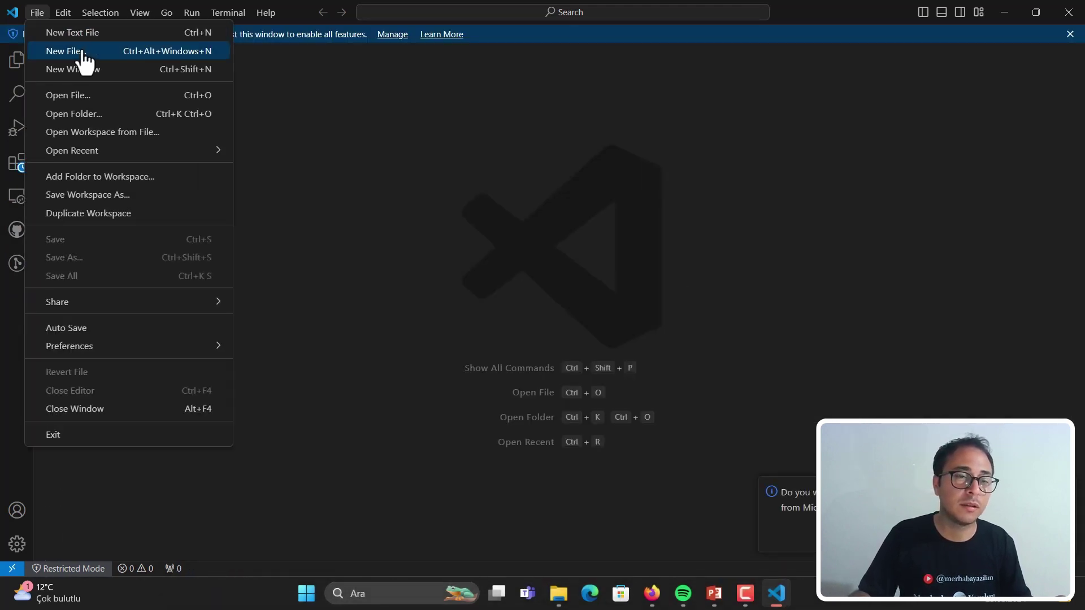
pyautogui.click(111, 71)
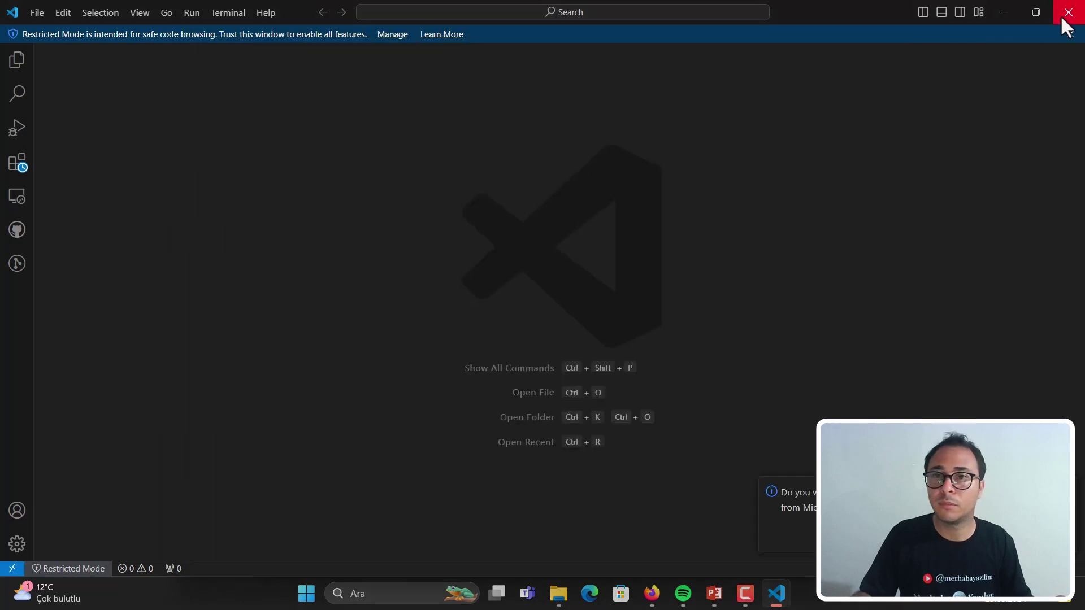
pyautogui.click(1065, 12)
pyautogui.click(855, 46)
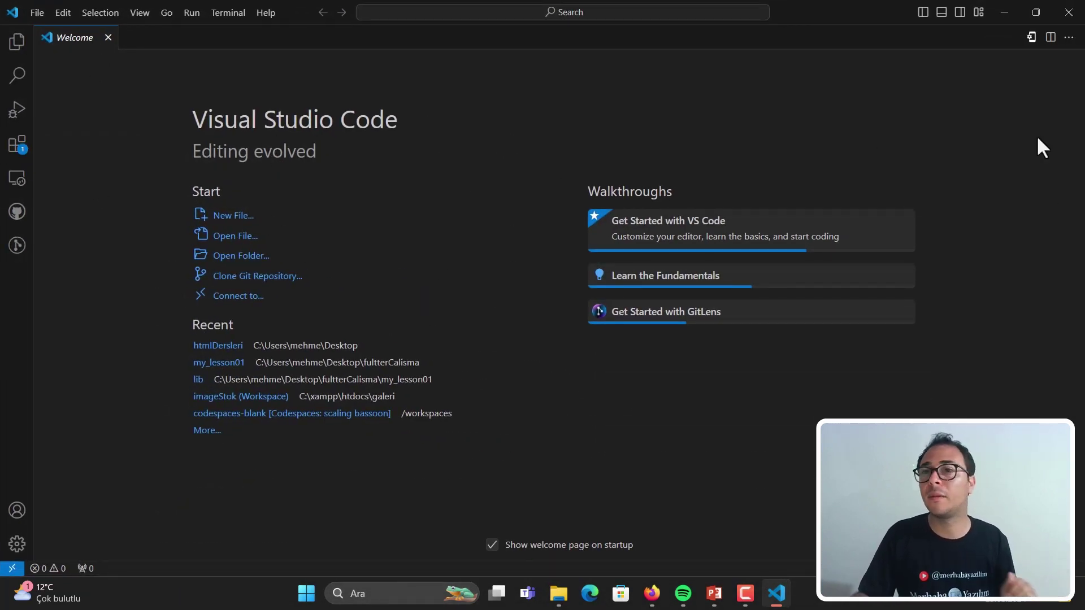
# - Run the xampp-windows-x64-8.0.30-0-VS16 installer from the downloads folder and acknowledge the User Account Control warning
pyautogui.click(1022, 15)
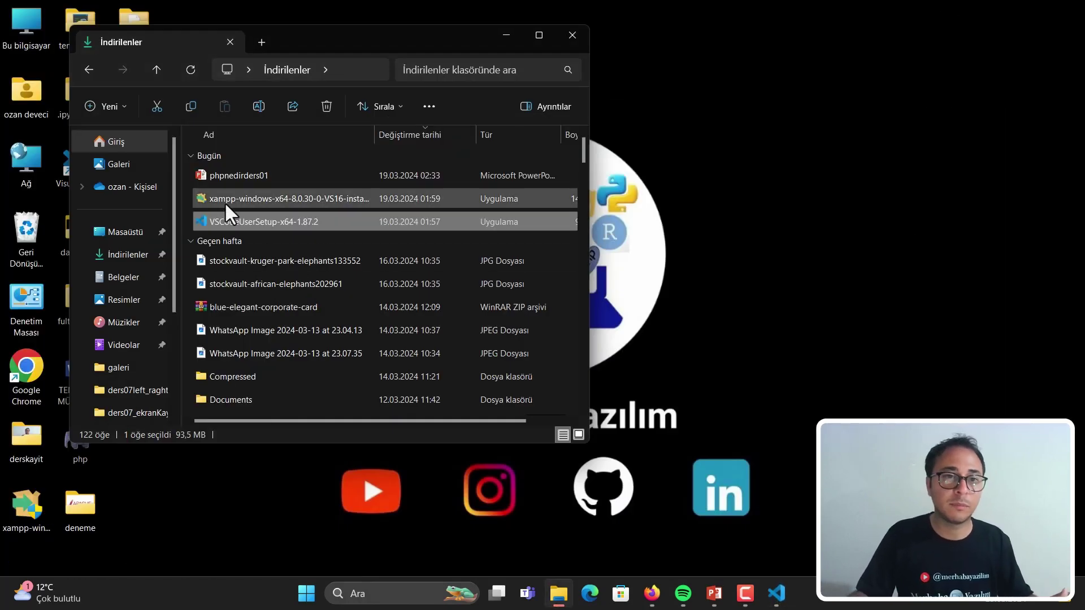
pyautogui.click(225, 197)
pyautogui.doubleClick(225, 198)
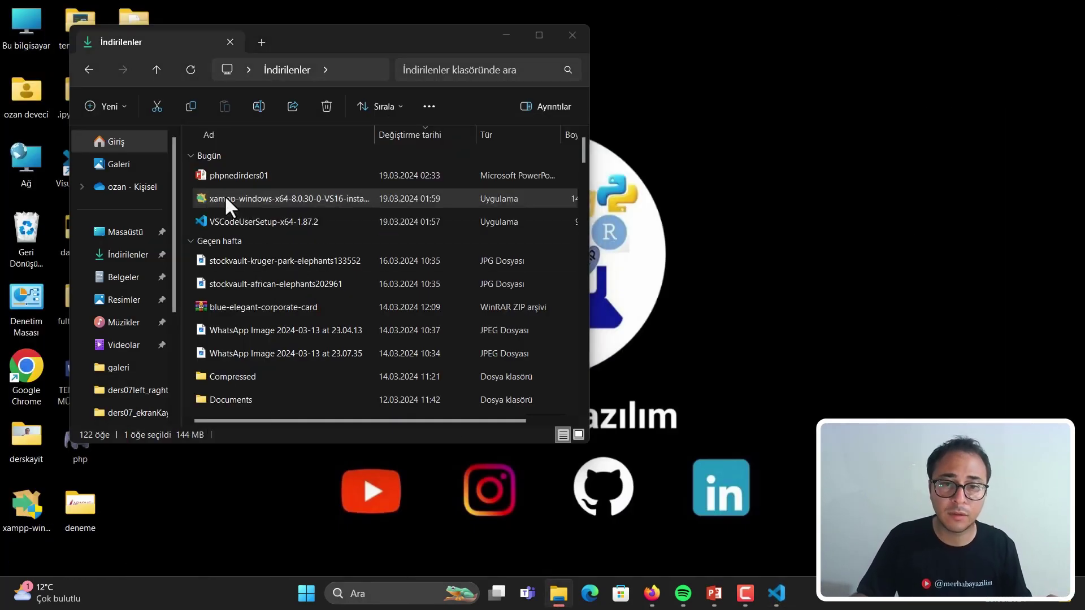
pyautogui.click(501, 35)
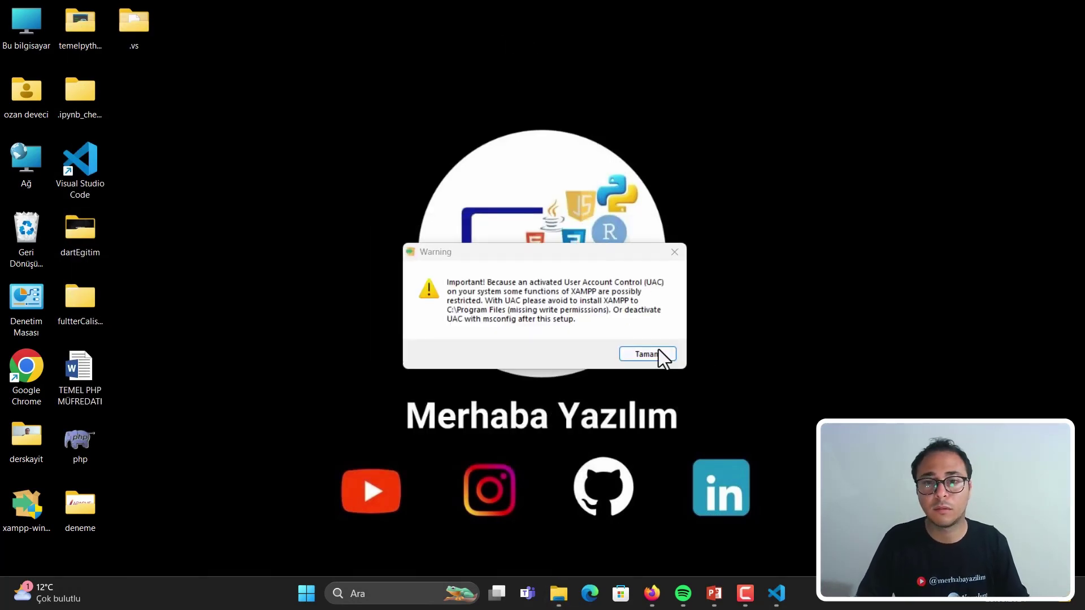
pyautogui.click(657, 352)
# - Continue the XAMPP setup with all components left selected, proceeding to the installation folder choice
pyautogui.click(625, 434)
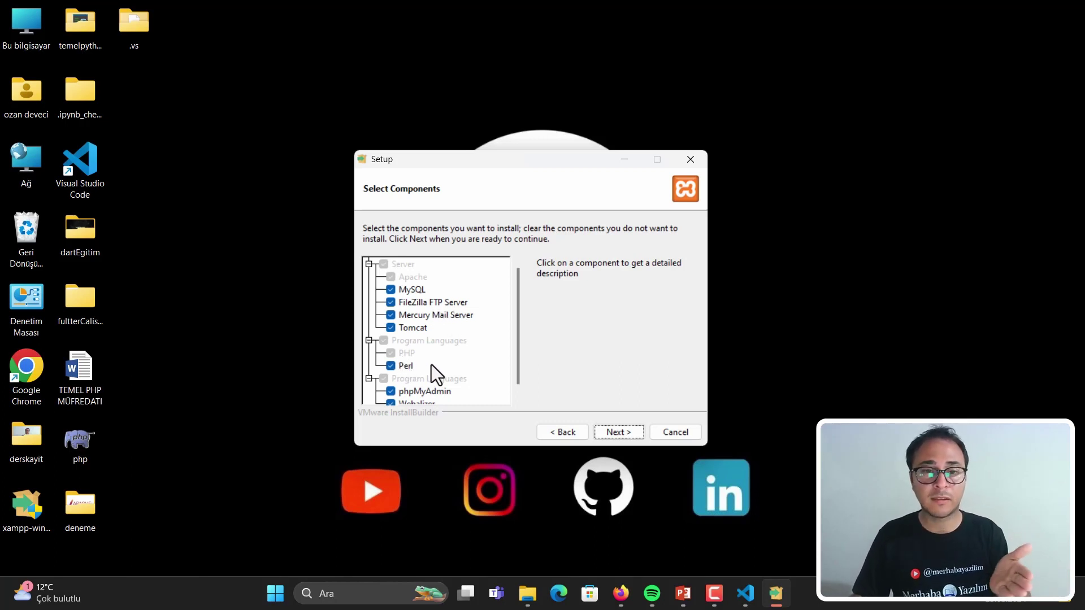
pyautogui.scroll(-1, 517, 327)
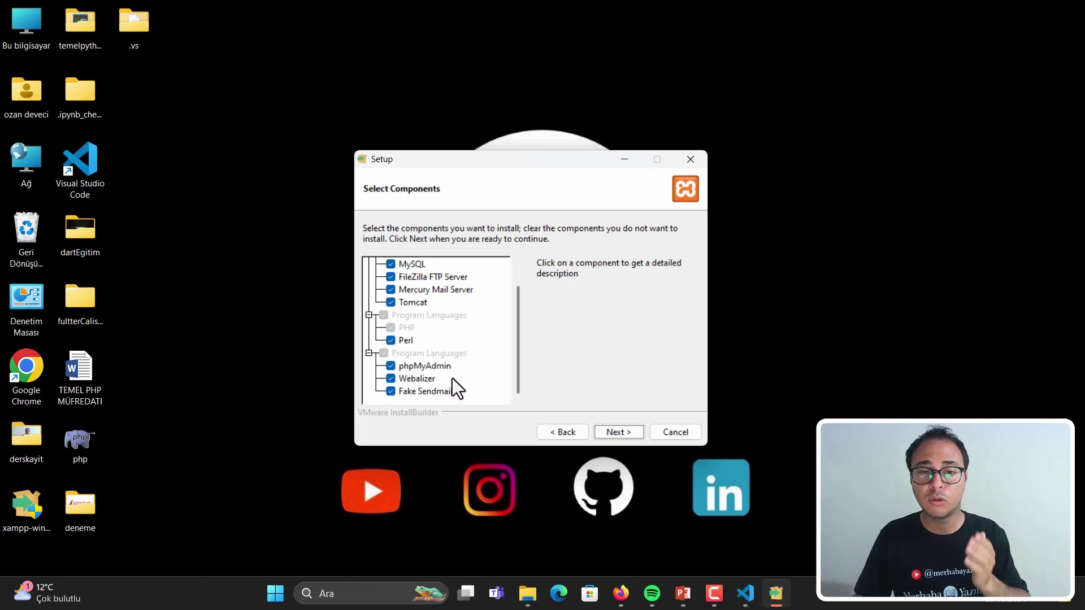
pyautogui.click(619, 437)
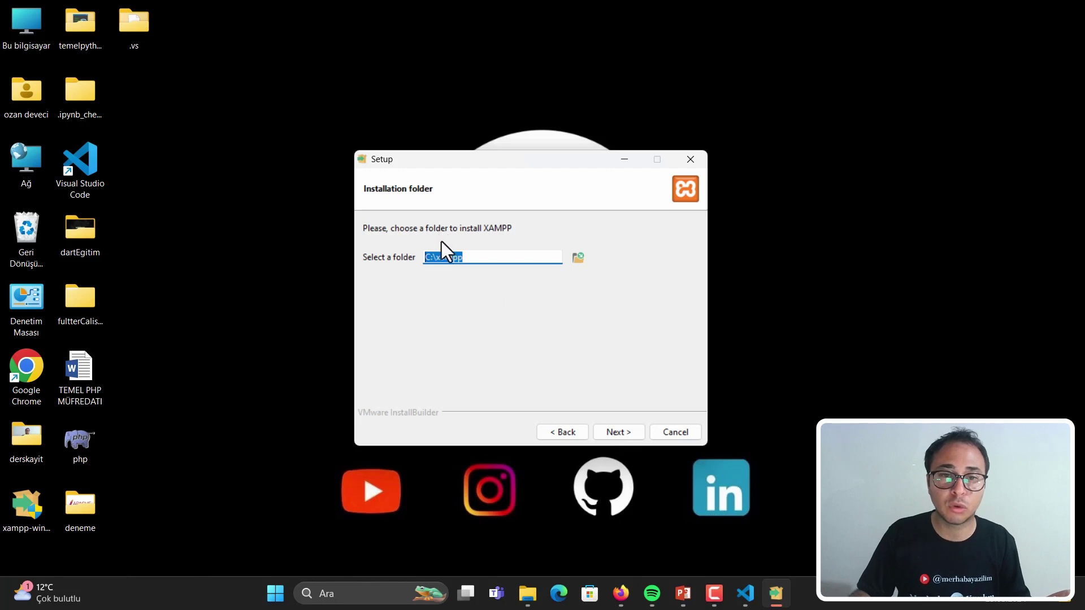
# - Try to use the root of drive D: as the XAMPP installation folder
pyautogui.click(577, 258)
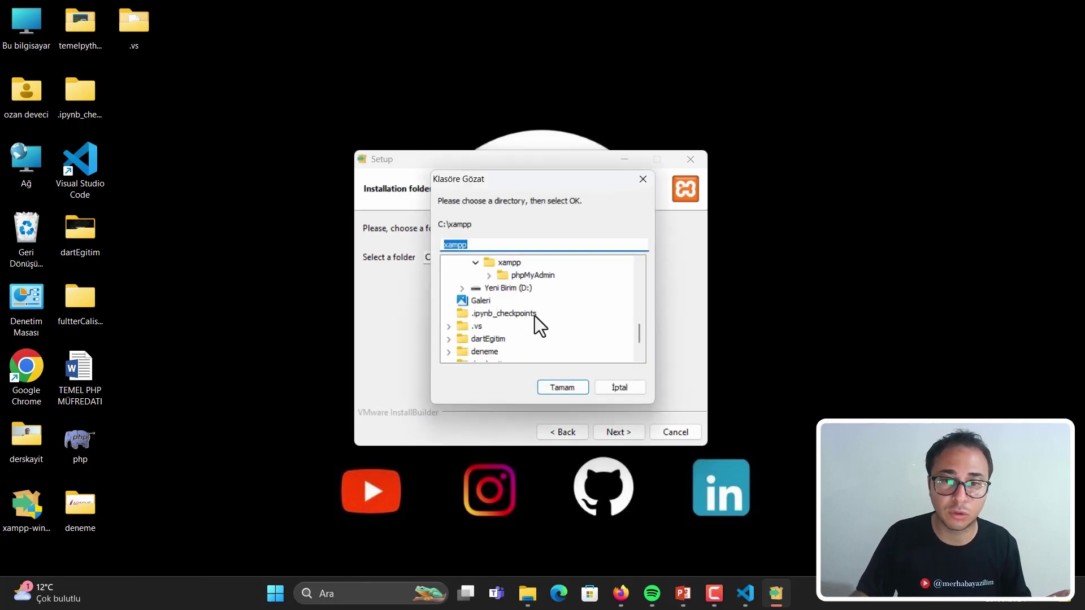
pyautogui.click(520, 289)
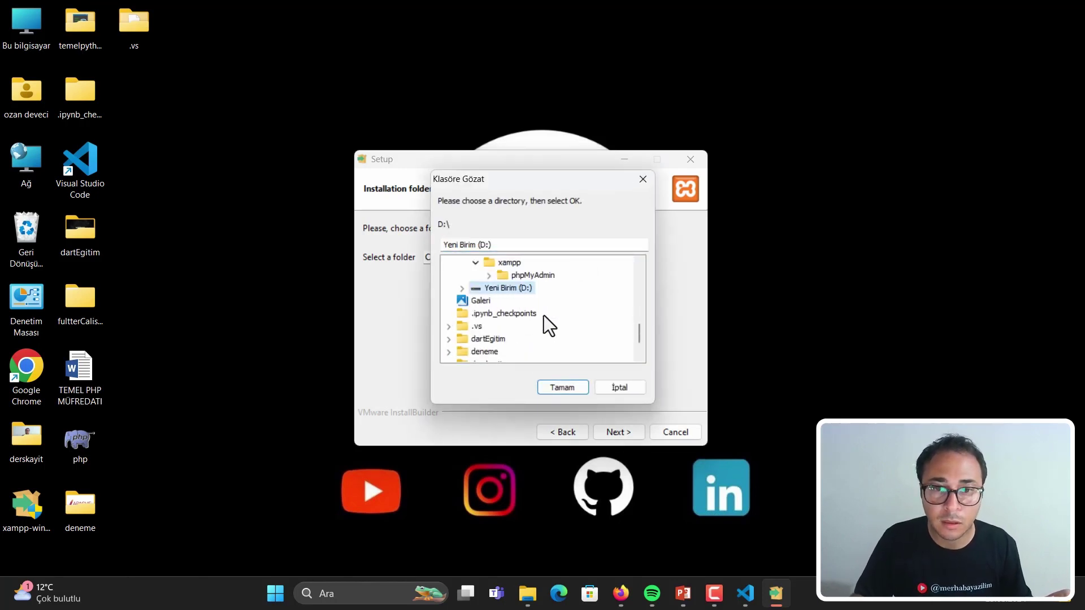
pyautogui.click(562, 386)
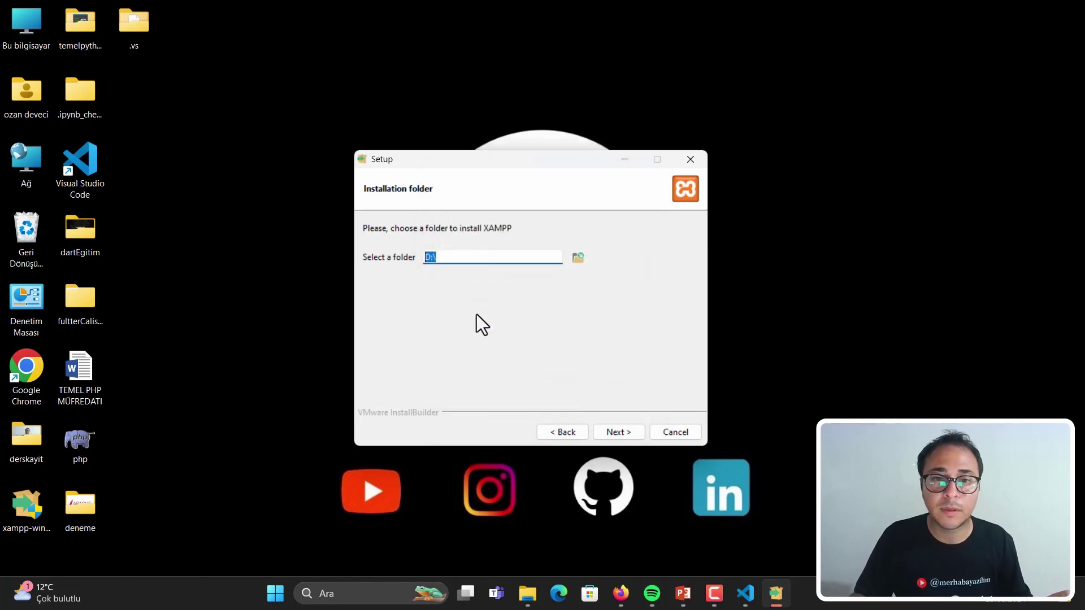
pyautogui.click(620, 433)
pyautogui.click(646, 342)
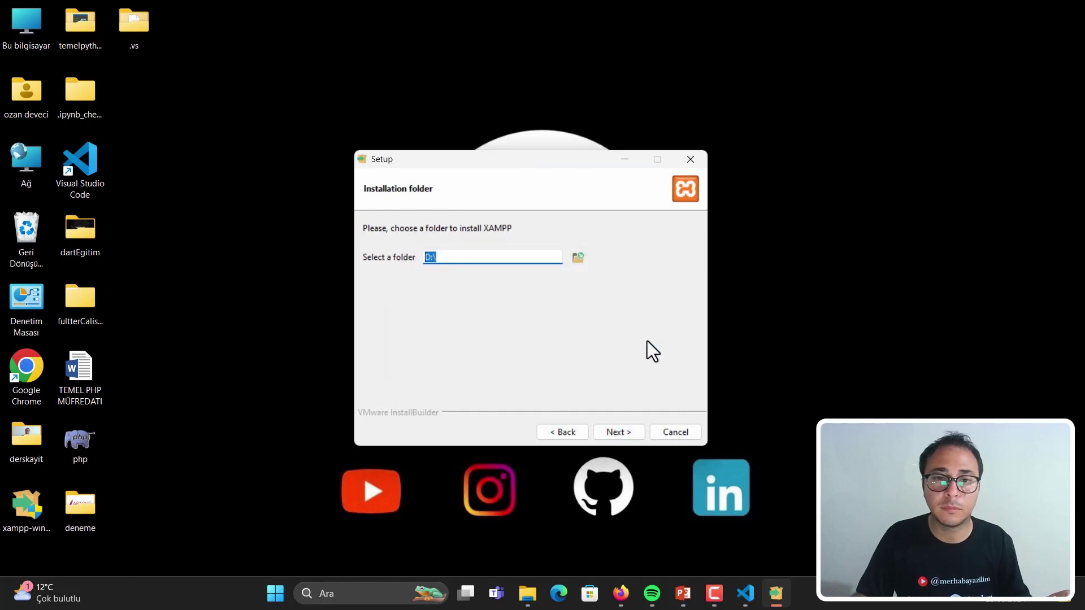
# - Browse drive C: in File Explorer and locate the existing xampp folder
pyautogui.click(79, 32)
pyautogui.press('super+e')
pyautogui.click(246, 189)
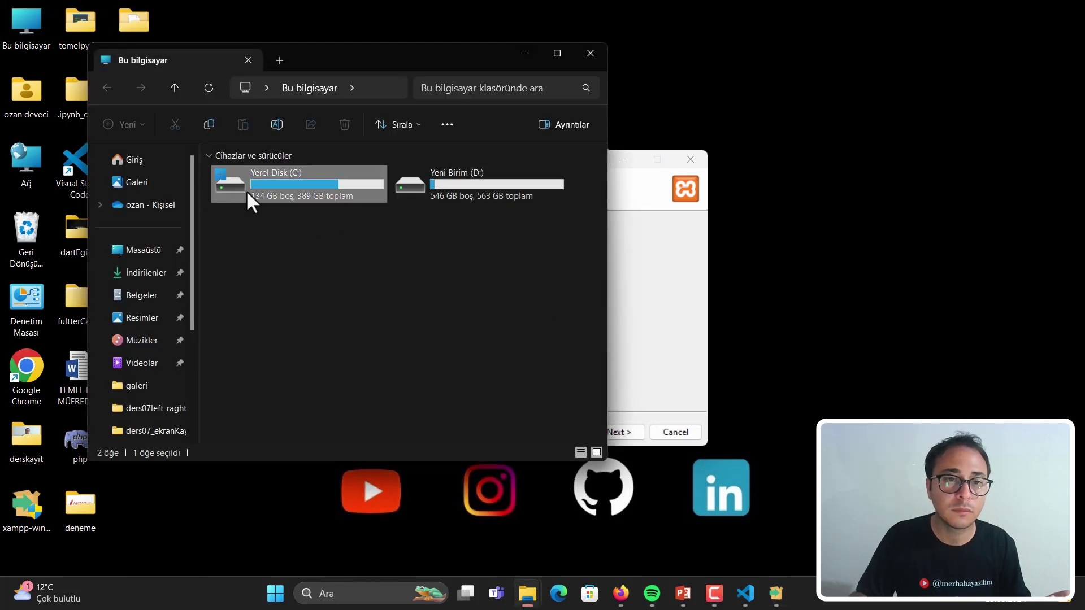
pyautogui.doubleClick(315, 184)
pyautogui.scroll(-1, 283, 412)
pyautogui.click(251, 396)
pyautogui.rightClick(251, 396)
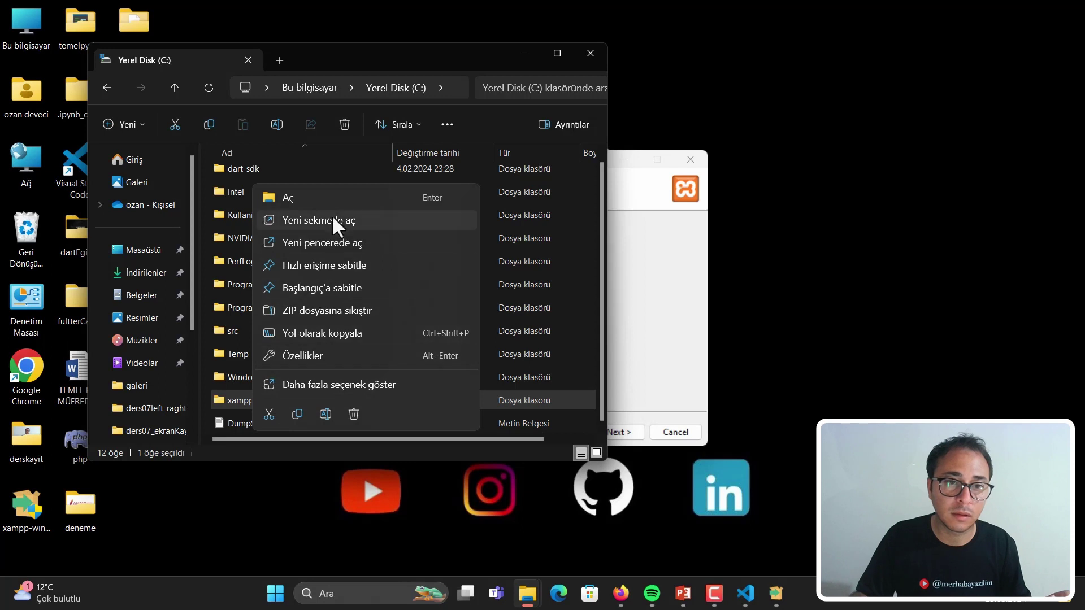
pyautogui.press('Escape')
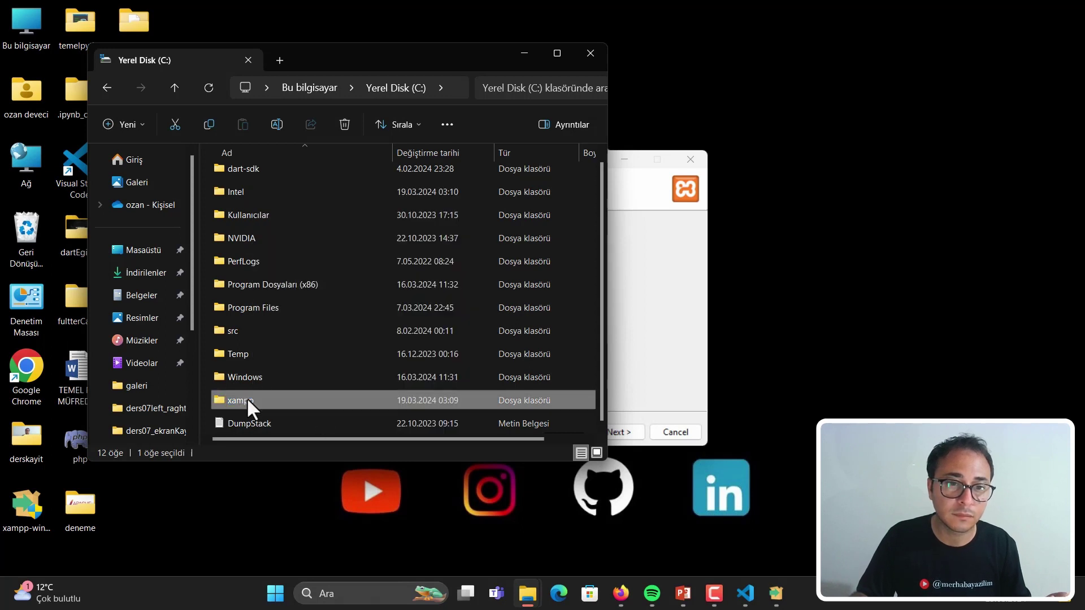
# - Copy the xampp folder's name, append it to the D:\ installation path in the XAMPP setup, and continue
pyautogui.rightClick(243, 395)
pyautogui.click(316, 410)
pyautogui.hotkey('ctrl', 'c')
pyautogui.rightClick(246, 399)
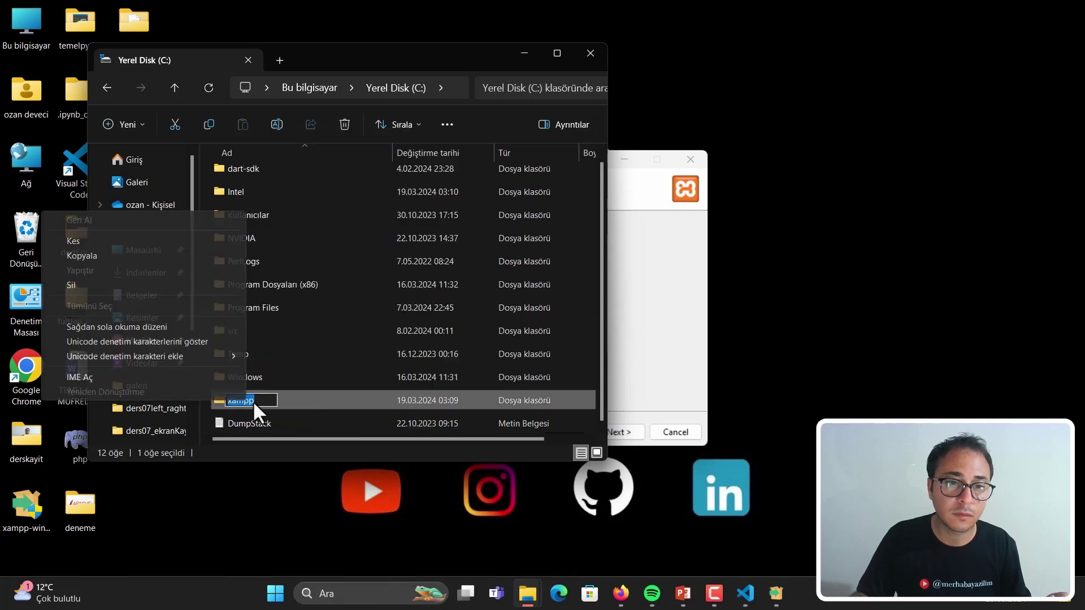
pyautogui.click(85, 256)
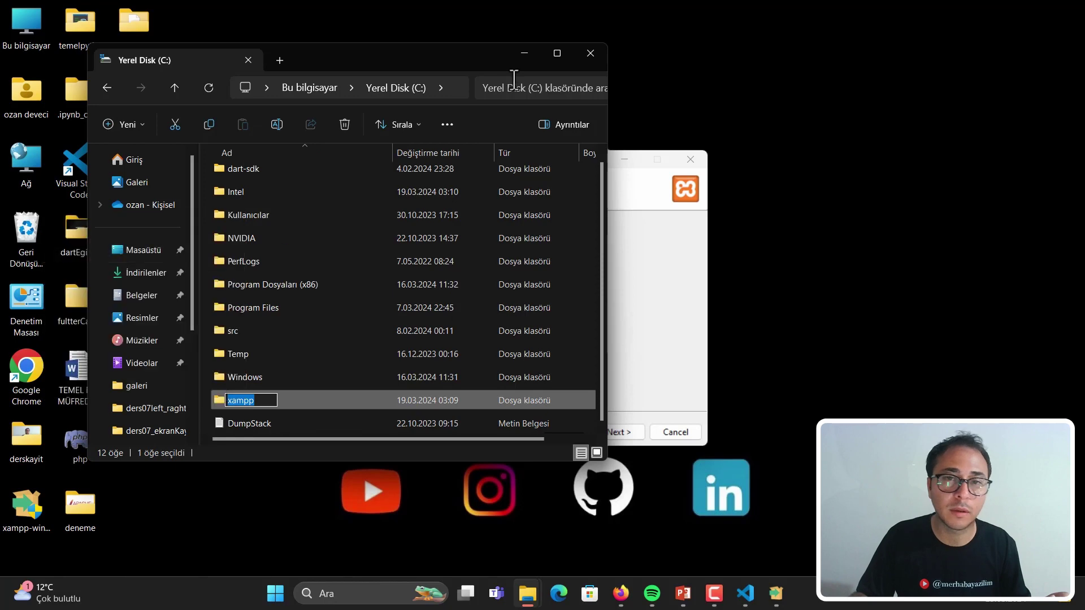
pyautogui.click(588, 53)
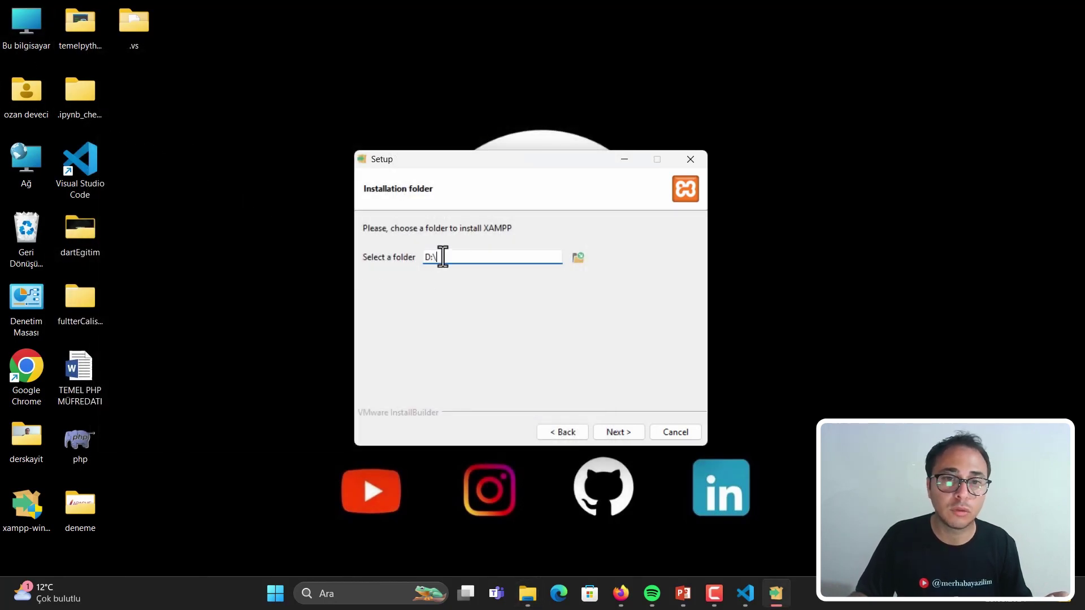
pyautogui.hotkey('ctrl', 'v')
pyautogui.click(627, 433)
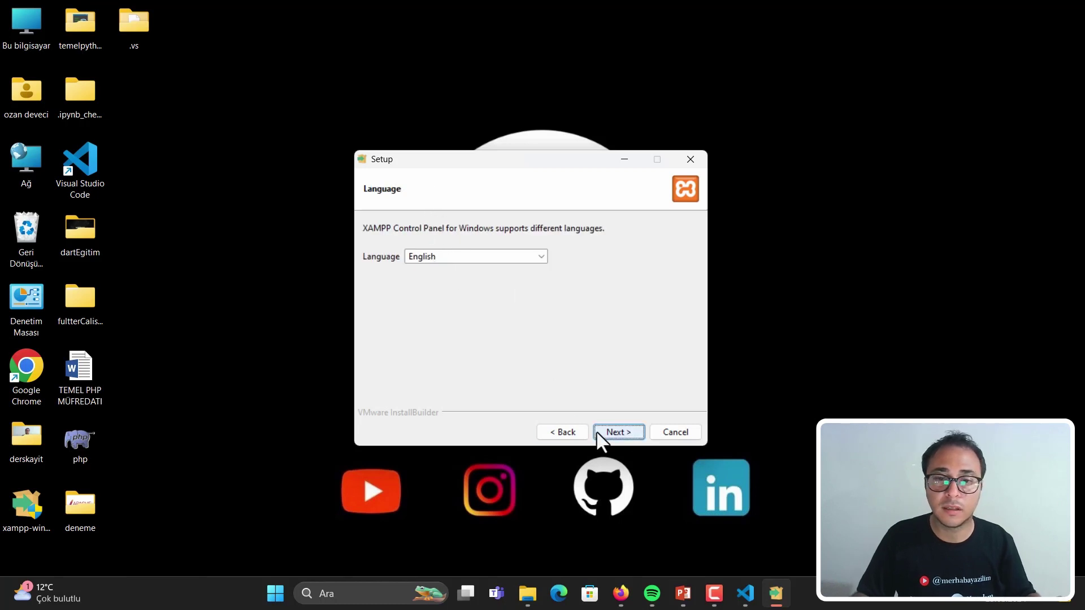
# - Keep English as the XAMPP Control Panel language and start the installation
pyautogui.click(487, 260)
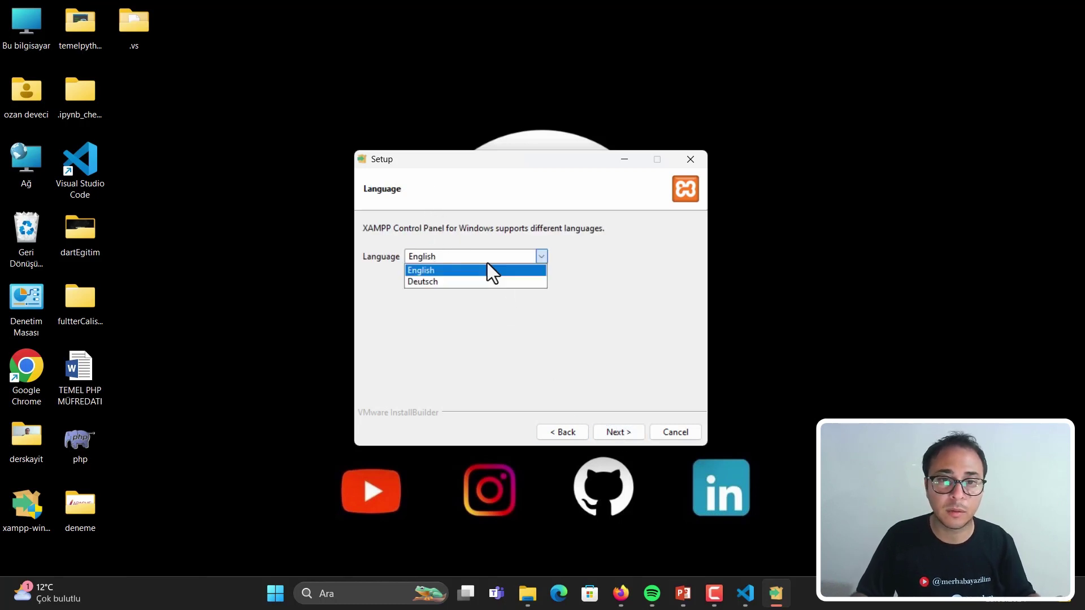
pyautogui.click(487, 264)
pyautogui.click(616, 432)
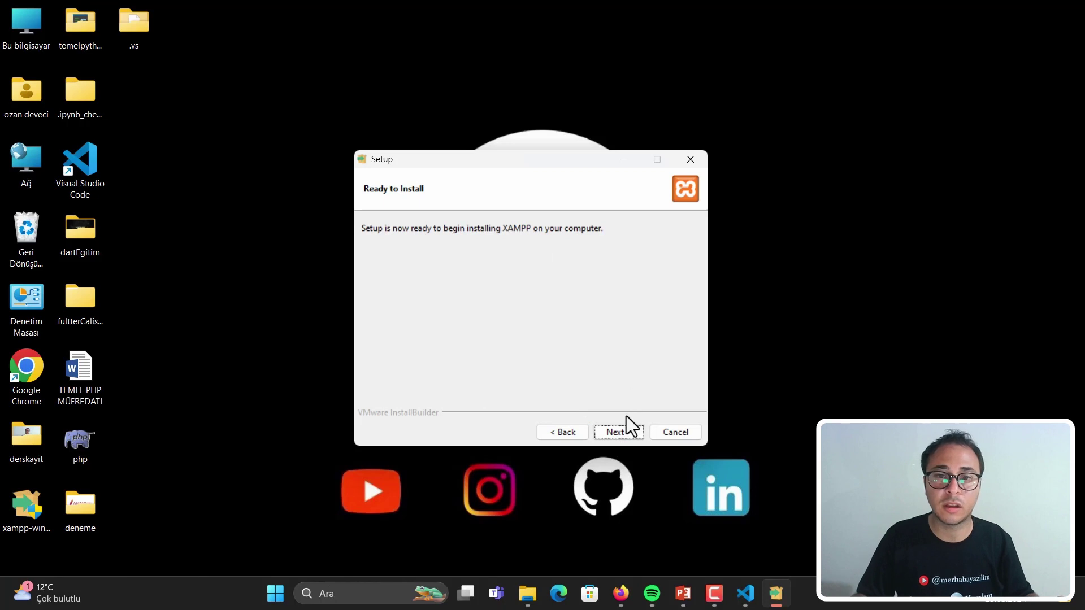
pyautogui.click(618, 432)
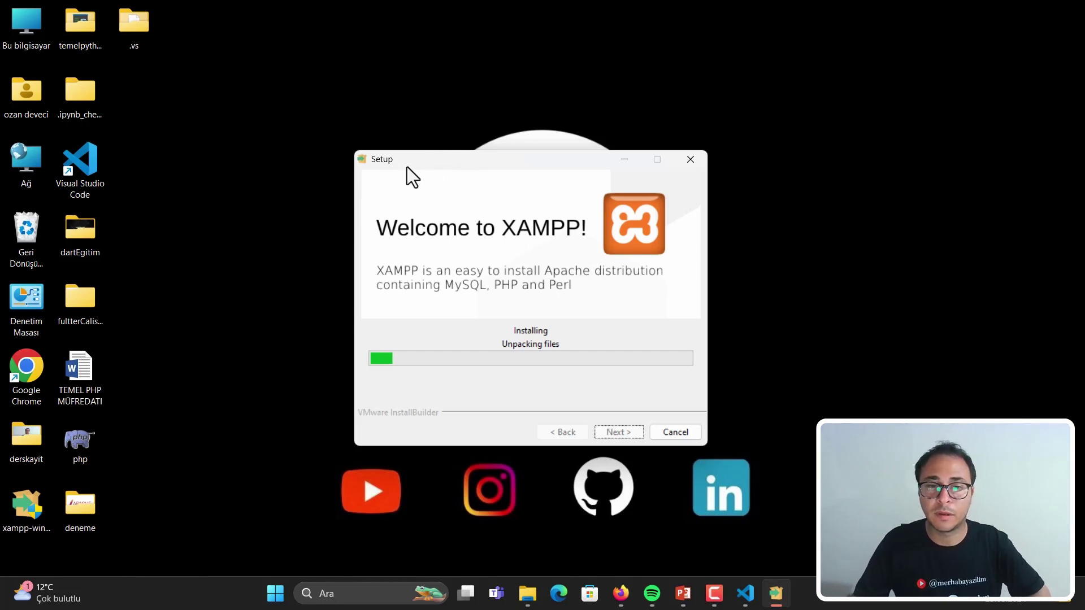
# - Switch to Visual Studio Code, search the extensions marketplace for "php ext", and install the PHP Extension Pack by Xdebug
pyautogui.click(745, 593)
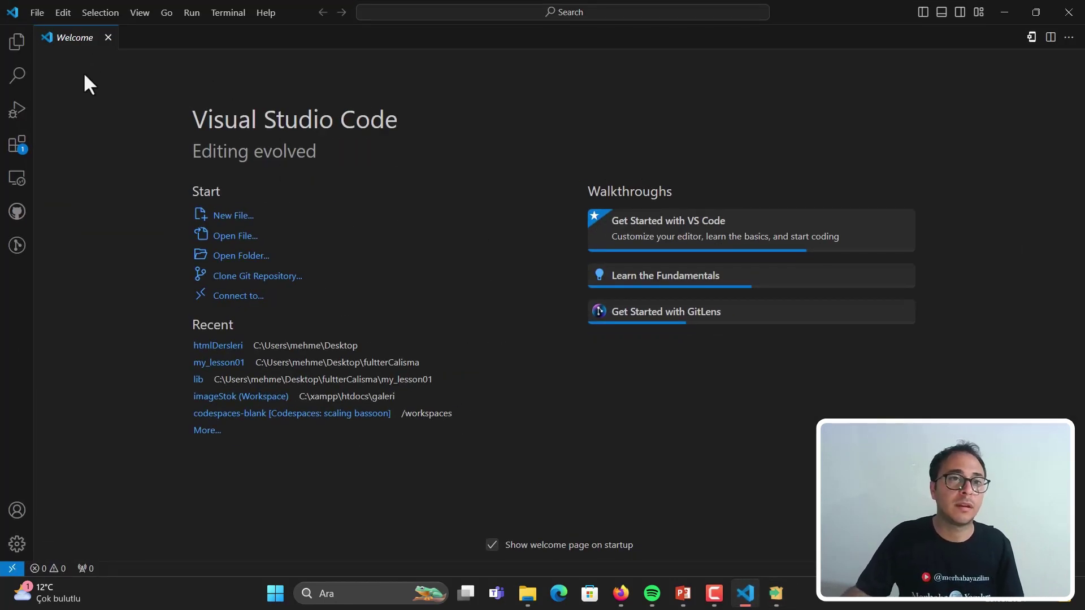
pyautogui.click(35, 12)
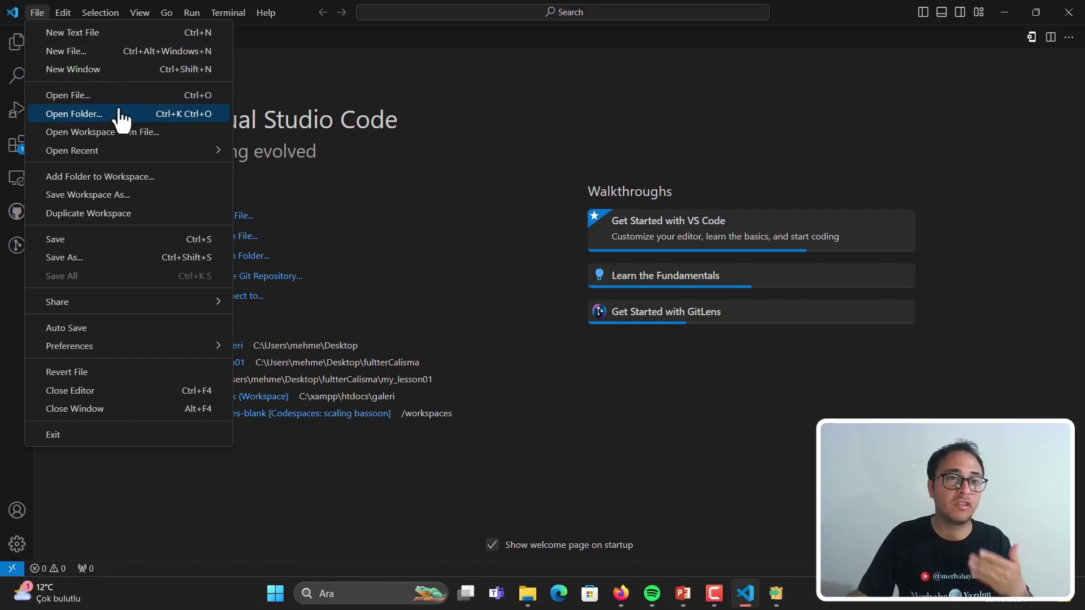
pyautogui.click(504, 215)
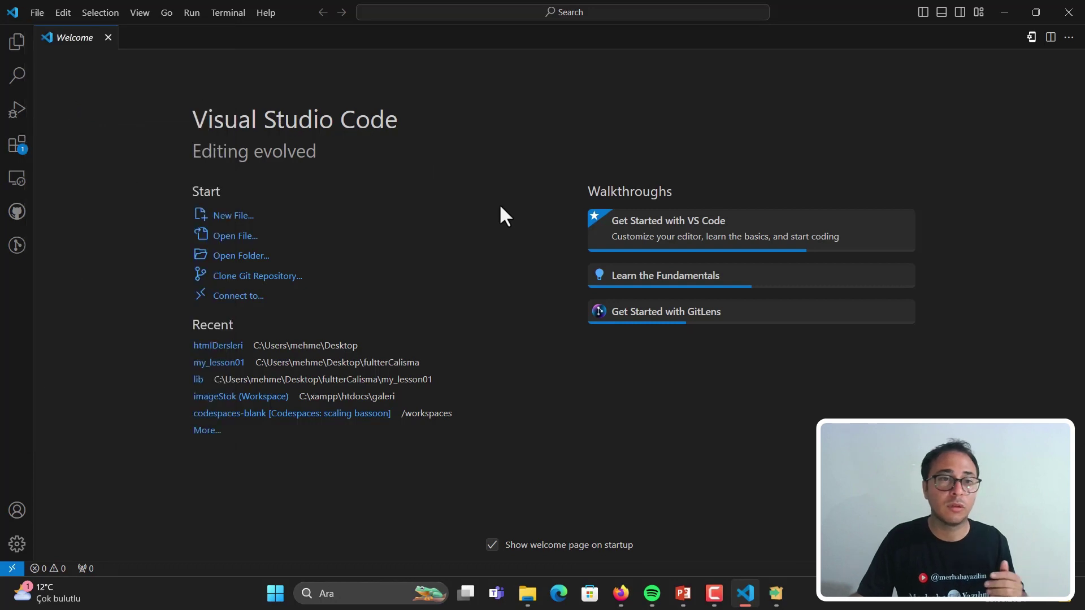
pyautogui.click(21, 154)
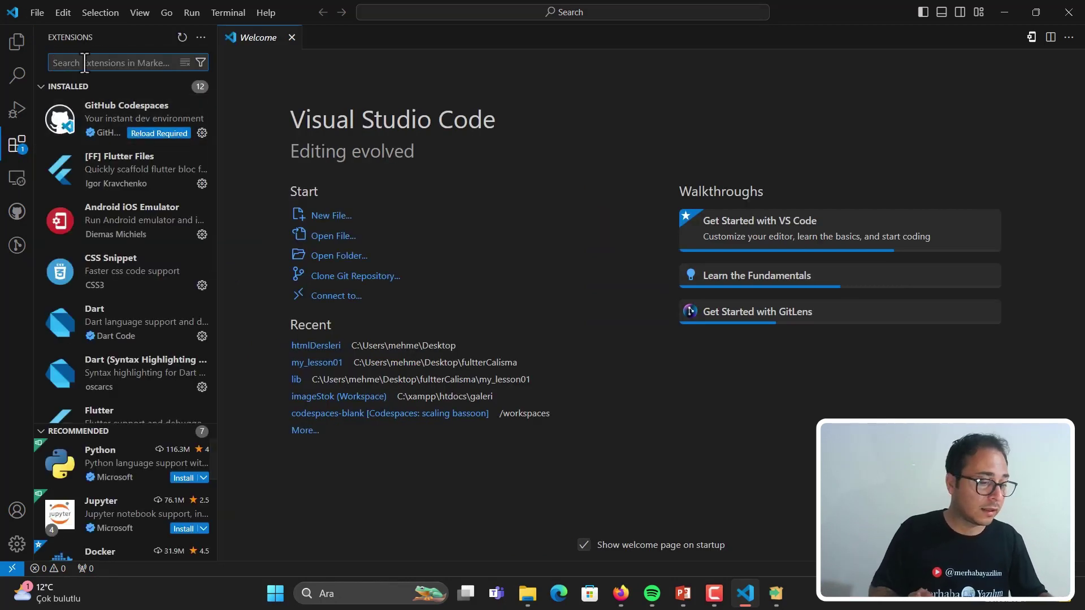
pyautogui.write('php ext')
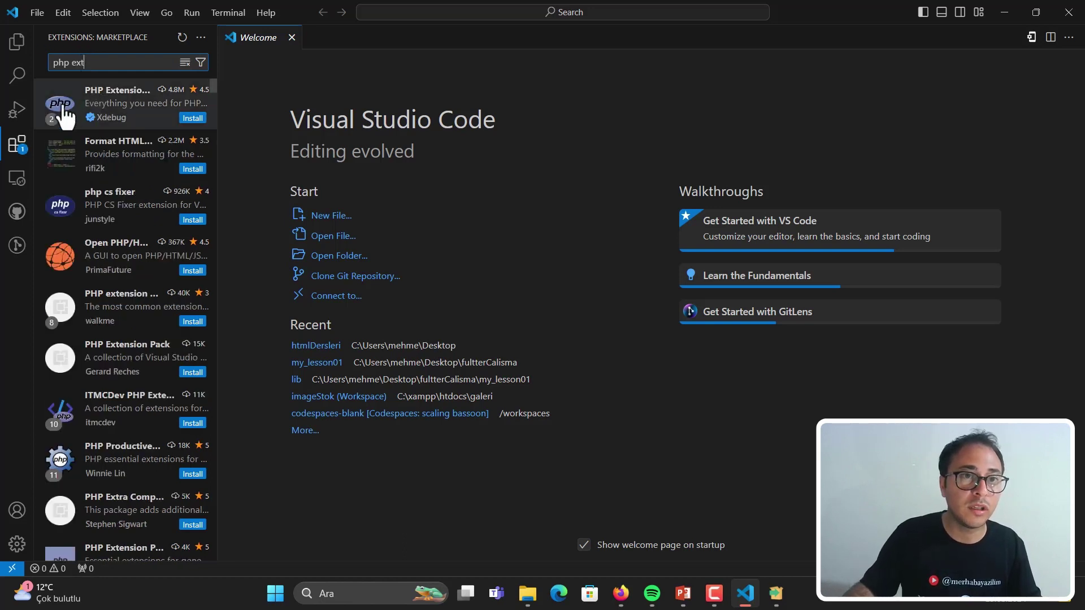
pyautogui.click(65, 112)
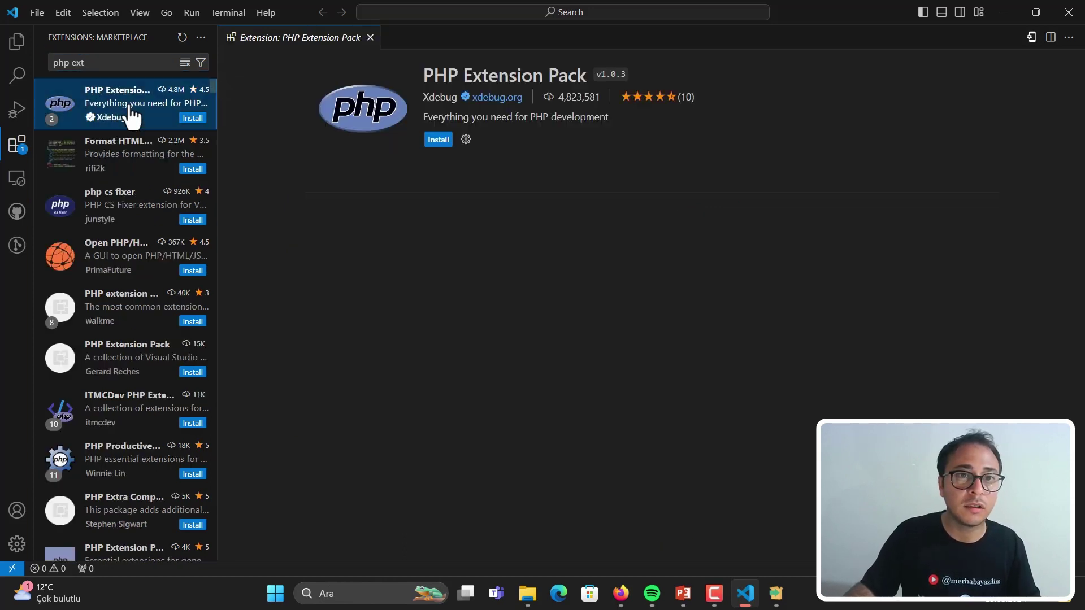
pyautogui.click(439, 141)
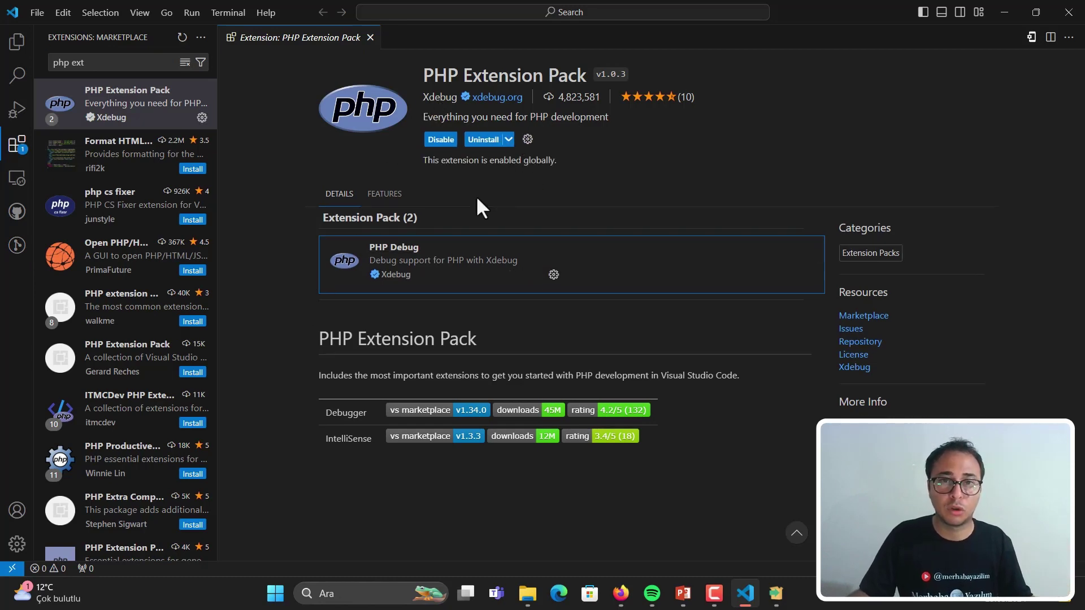
# - Create a new text file and save it to the desktop as deneme.php
pyautogui.click(36, 13)
pyautogui.click(54, 32)
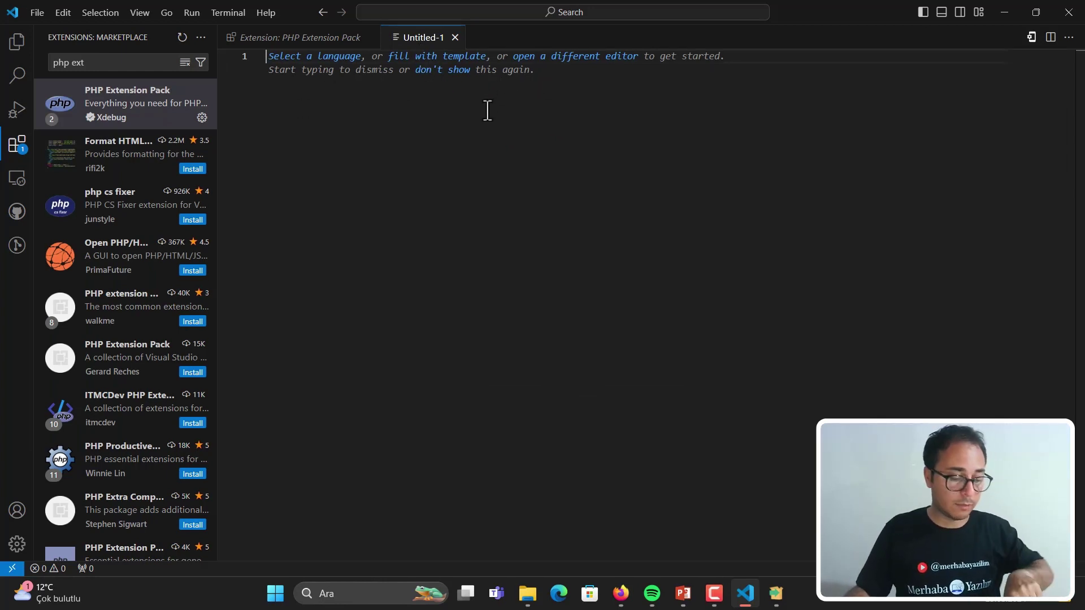
pyautogui.hotkey('ctrl', 's')
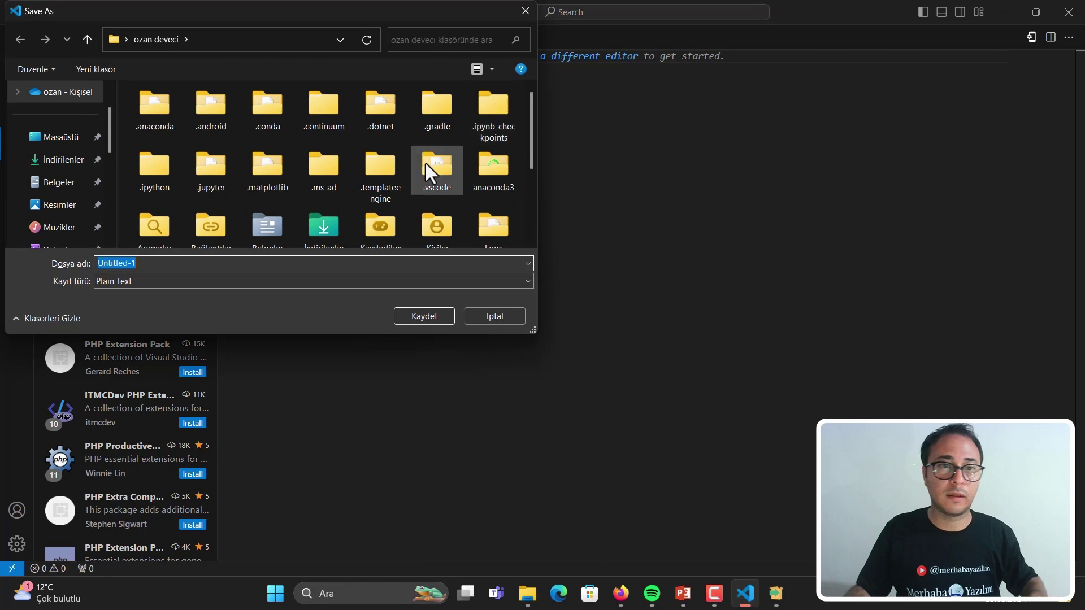
pyautogui.click(84, 138)
pyautogui.click(155, 263)
pyautogui.moveTo(155, 263); pyautogui.dragTo(80, 261)
pyautogui.write('dene')
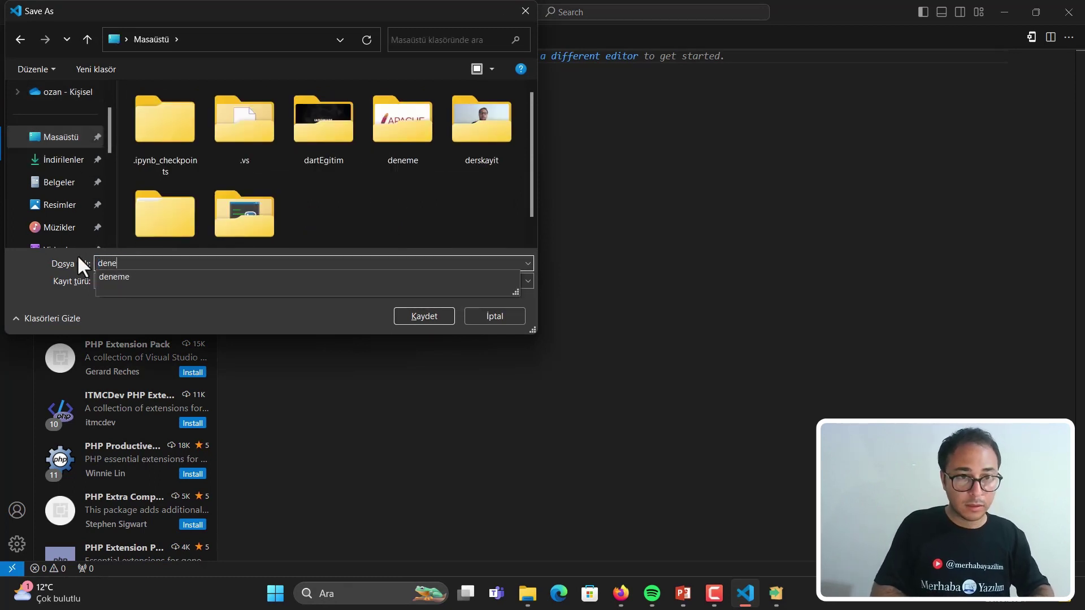
pyautogui.write('me.php')
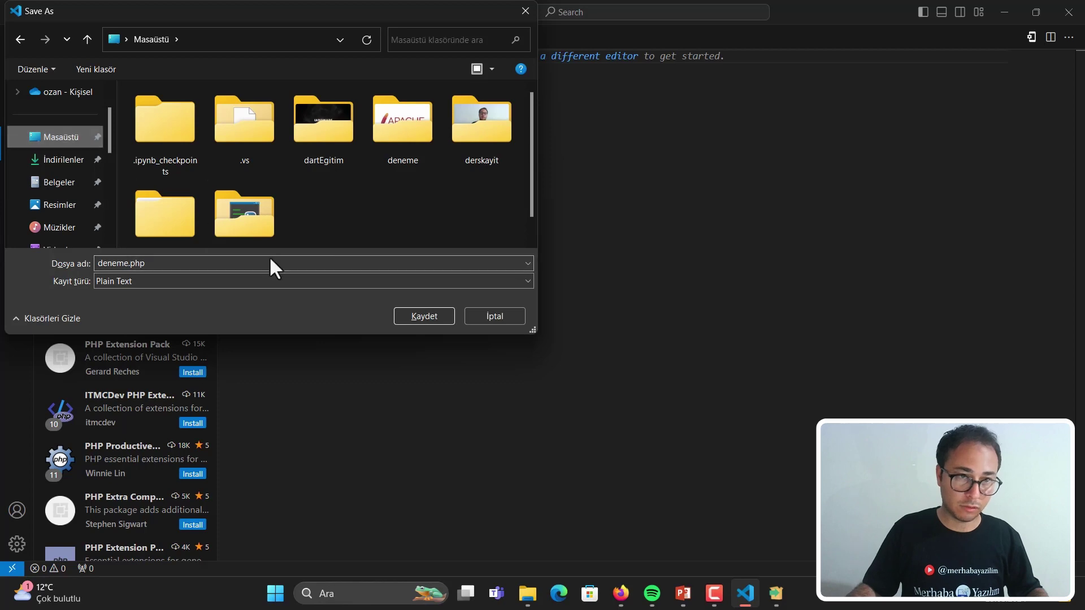
pyautogui.click(415, 321)
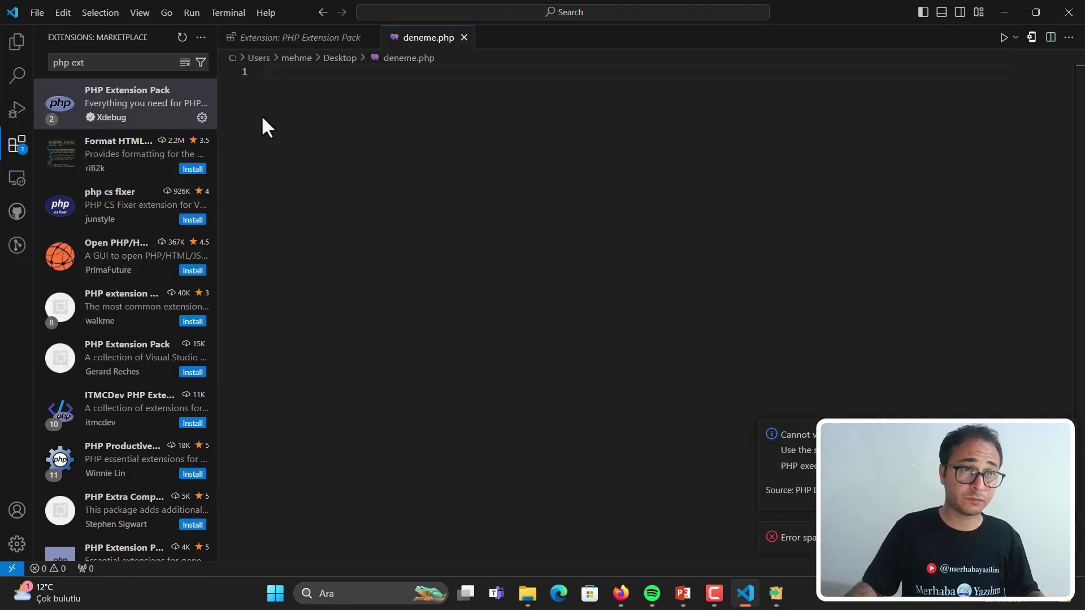
pyautogui.click(18, 44)
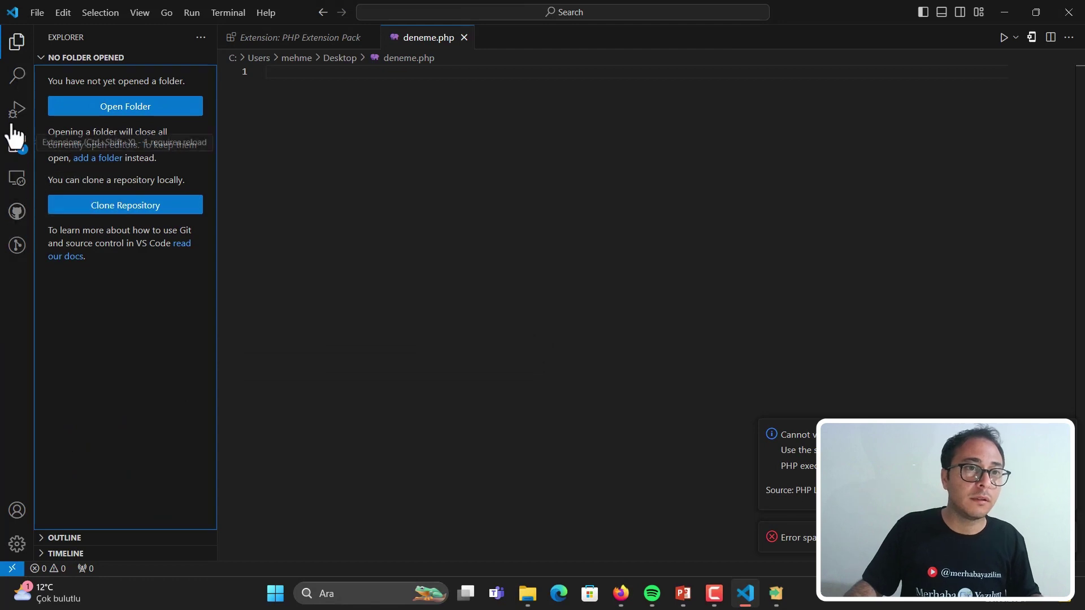
pyautogui.click(16, 50)
pyautogui.click(15, 42)
pyautogui.click(100, 59)
pyautogui.click(80, 73)
pyautogui.click(76, 57)
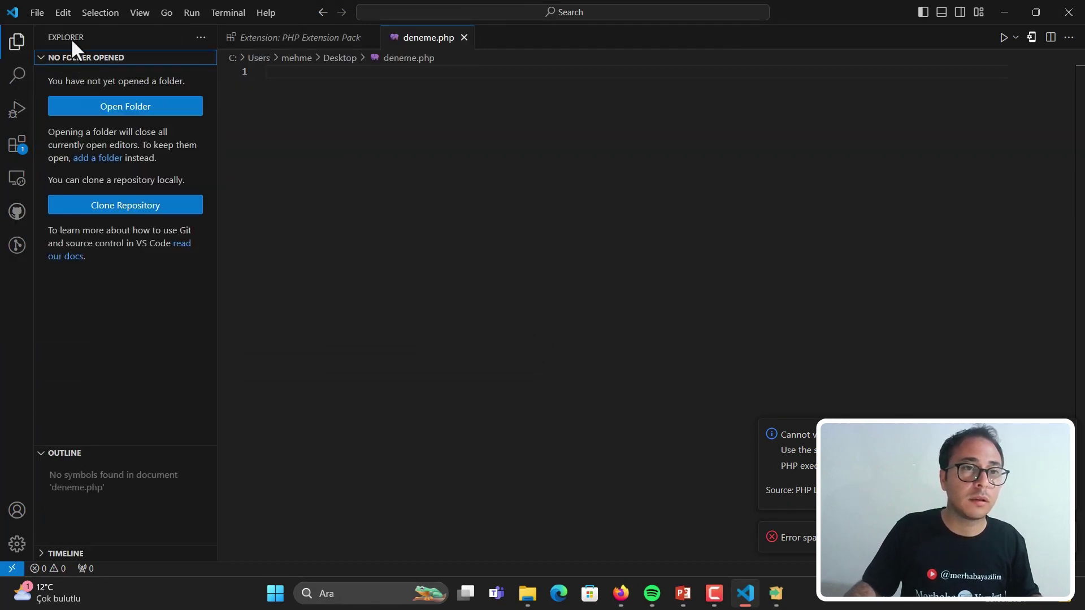
pyautogui.click(125, 108)
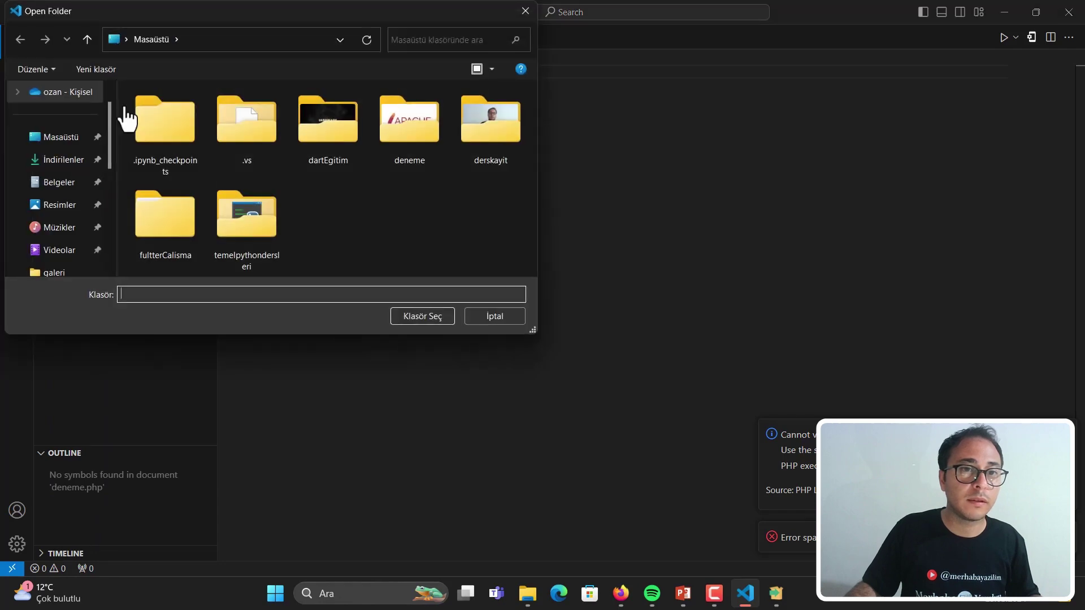
pyautogui.click(61, 137)
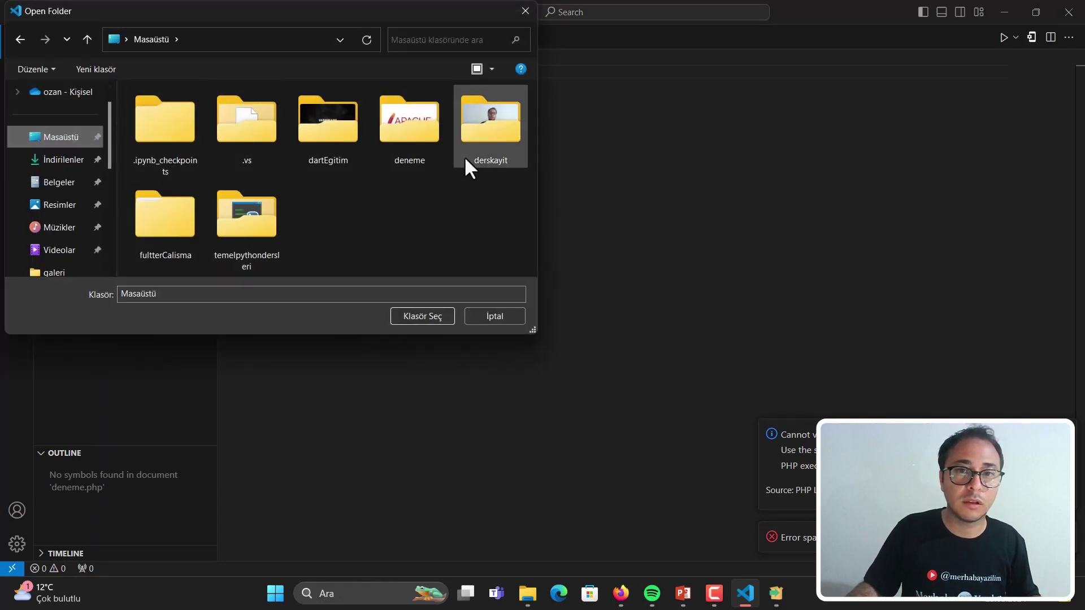
pyautogui.click(525, 11)
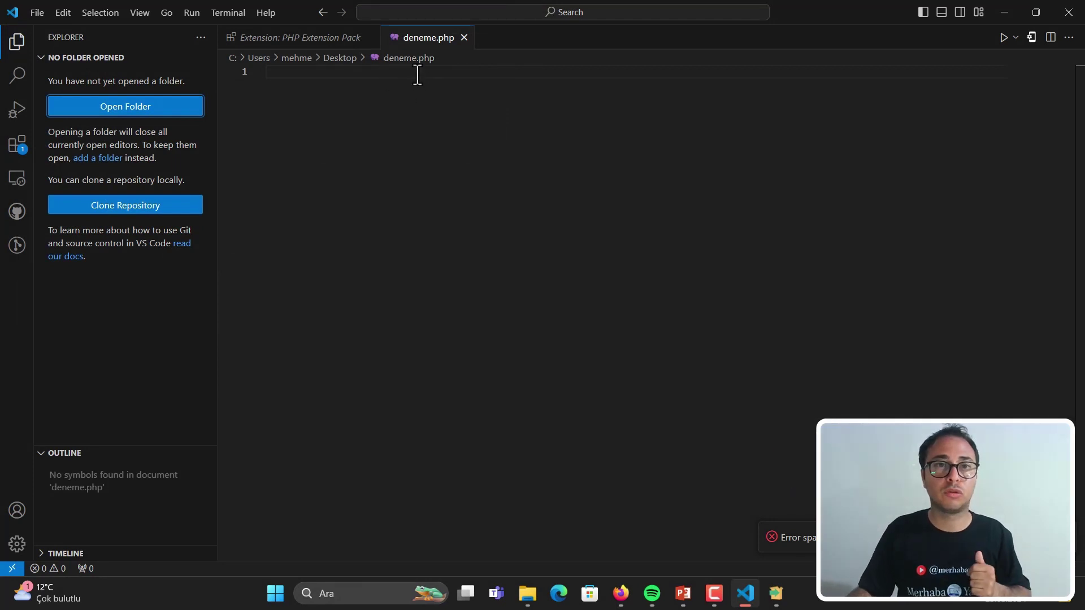
# - Close the PHP Extension Pack page and return to the Explorer view
pyautogui.click(370, 37)
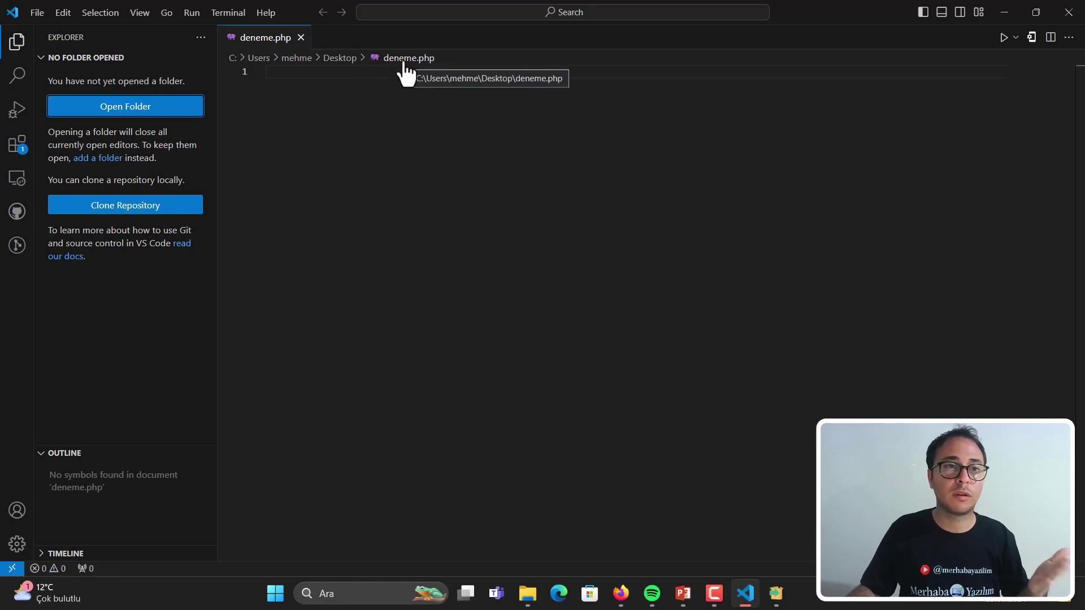
pyautogui.click(15, 148)
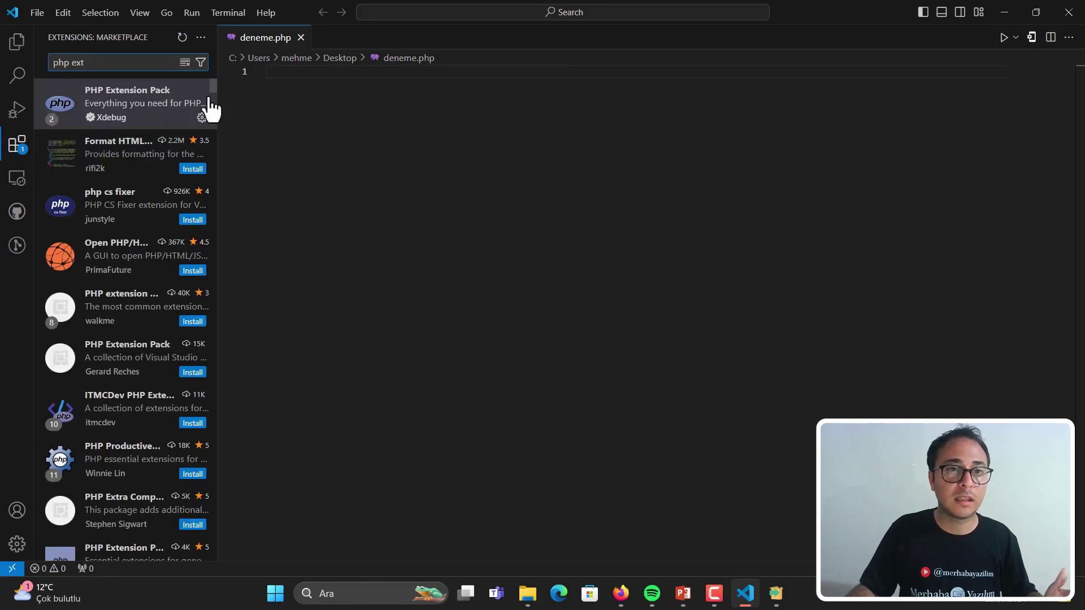
pyautogui.click(17, 74)
pyautogui.click(16, 46)
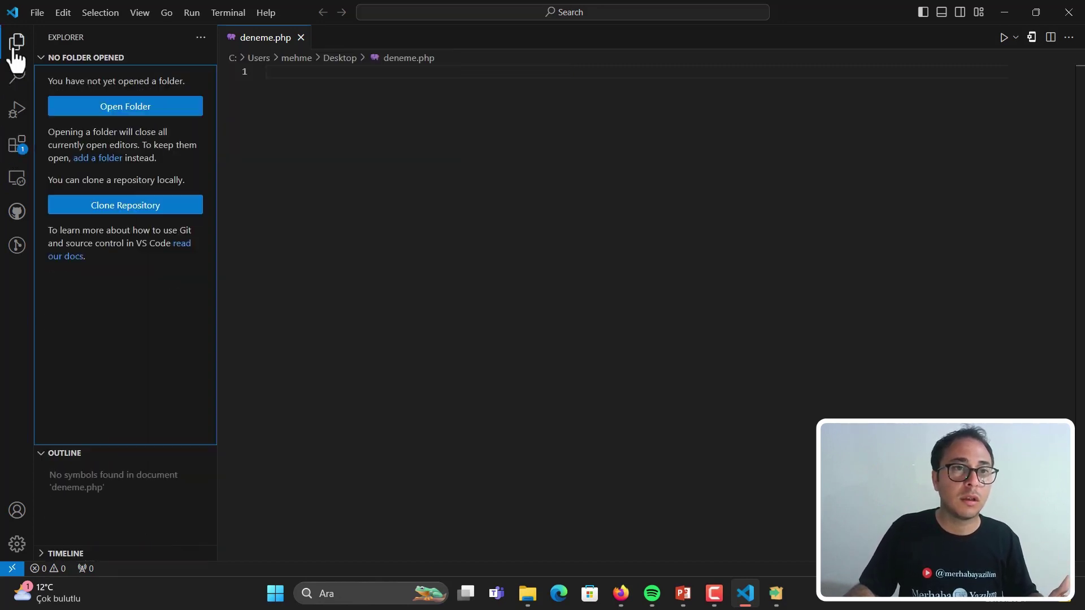
# - Create a new folder named phpders on the desktop and open it as the working folder
pyautogui.click(105, 108)
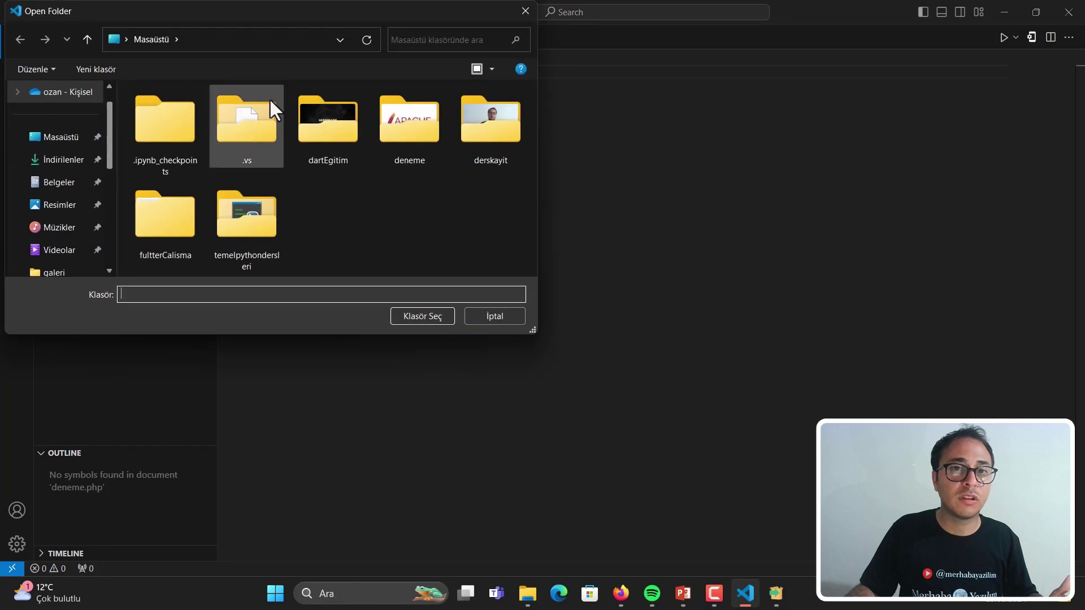
pyautogui.click(89, 70)
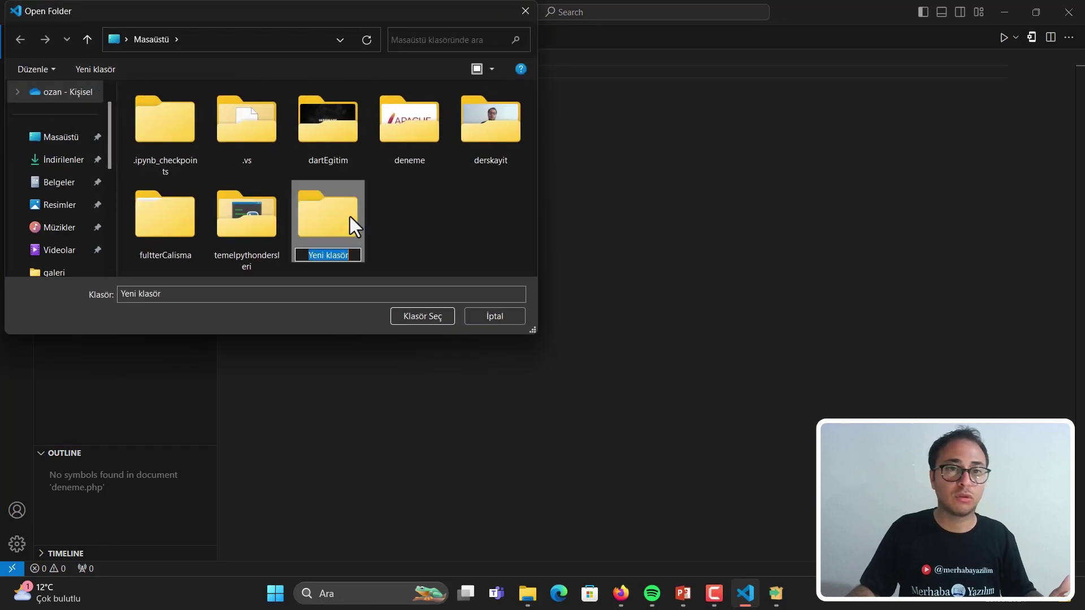
pyautogui.write('php')
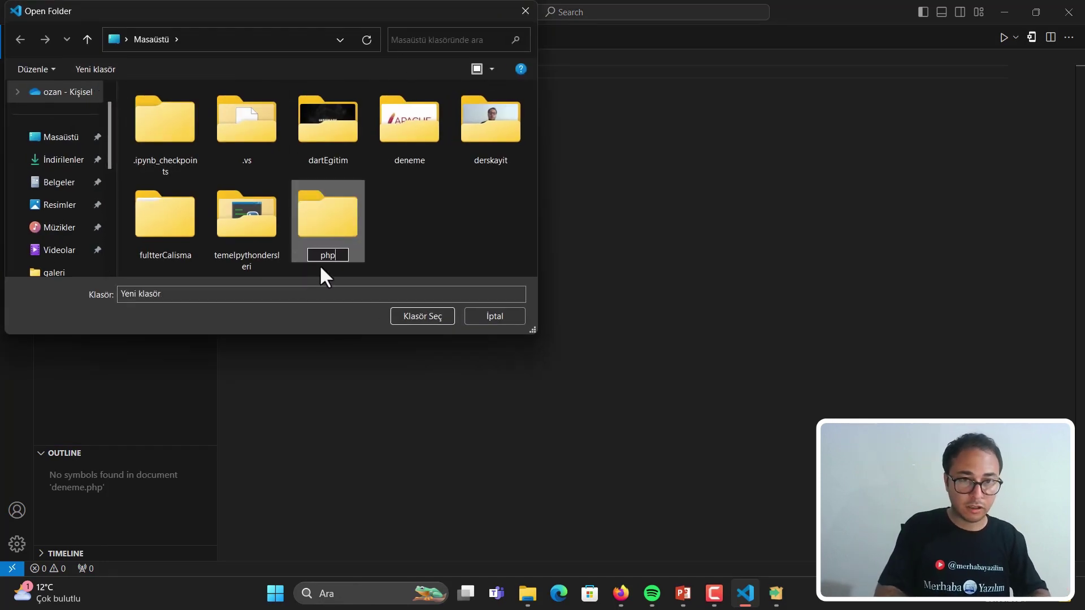
pyautogui.write('ders')
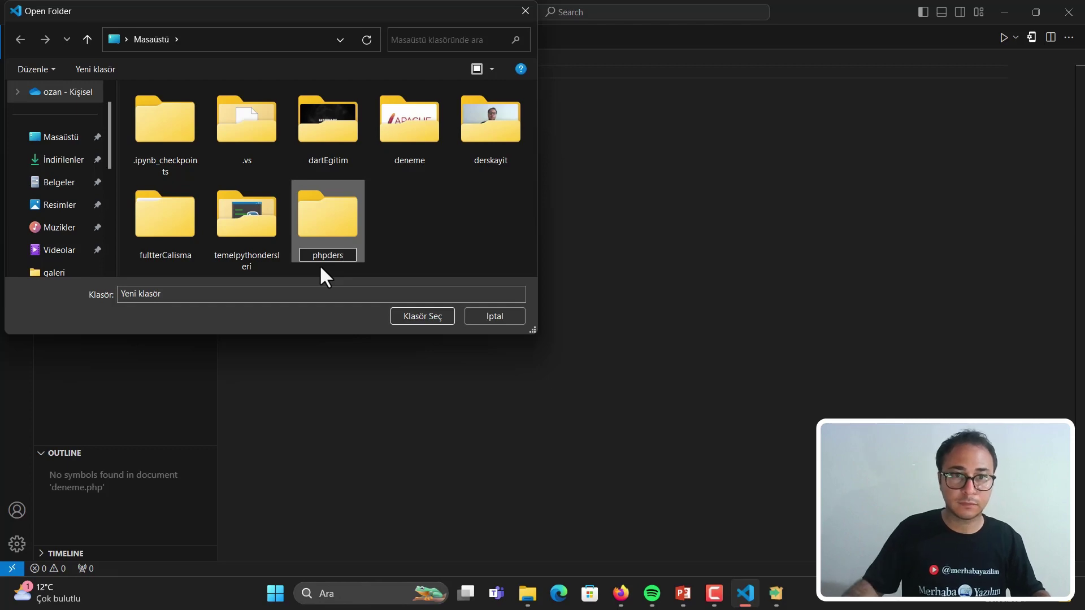
pyautogui.doubleClick(330, 219)
pyautogui.click(422, 316)
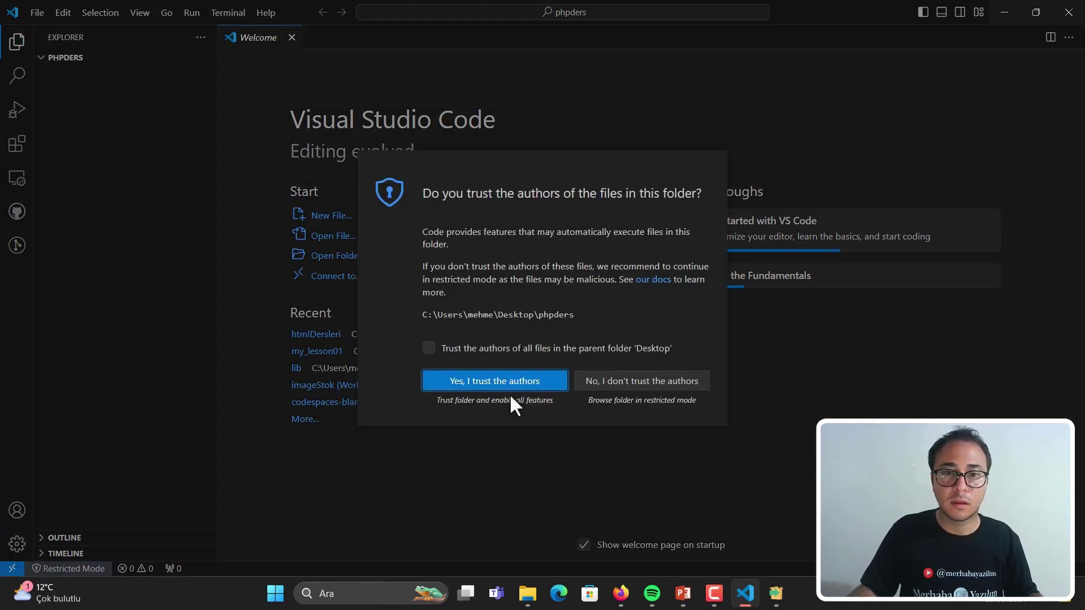
# - Decline to trust the authors of the phpders folder so that it opens in Restricted Mode
pyautogui.click(593, 387)
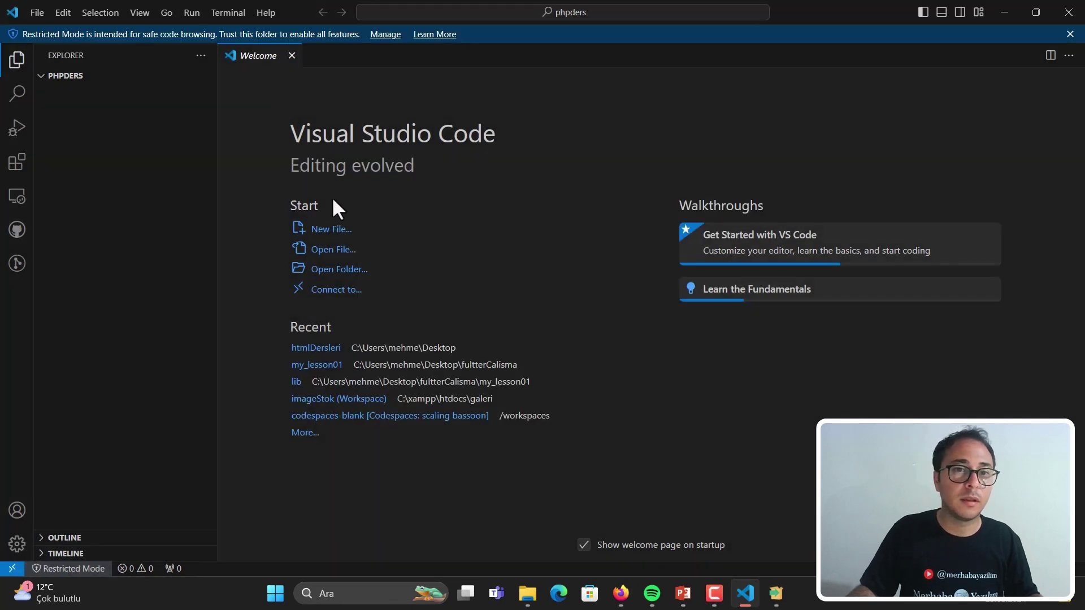
pyautogui.click(332, 232)
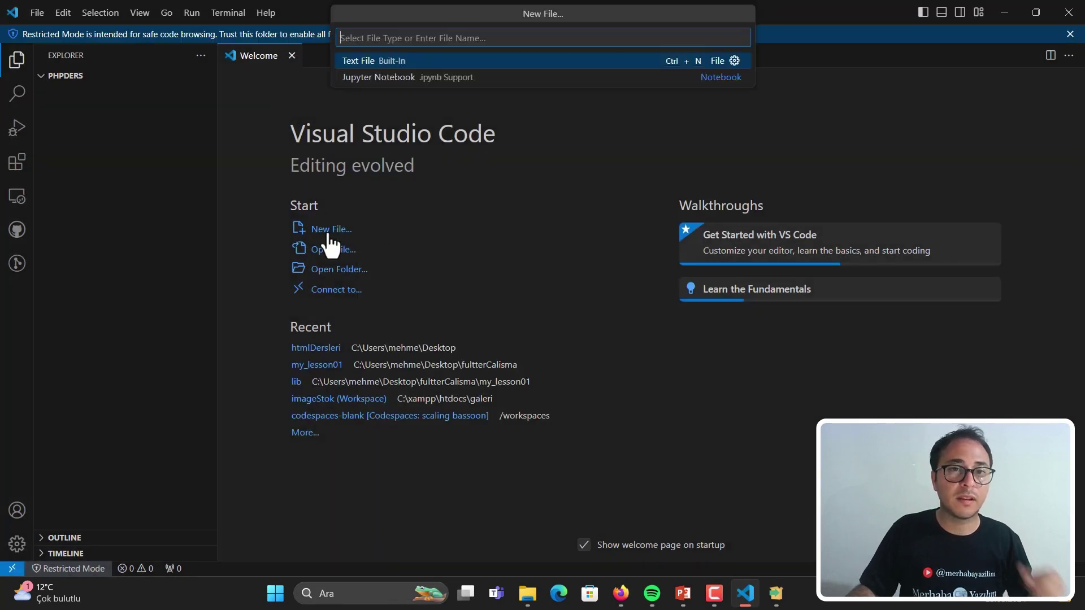
pyautogui.click(85, 177)
# - Create a new text file and save it in the phpders folder as deneme.php
pyautogui.click(37, 13)
pyautogui.click(59, 32)
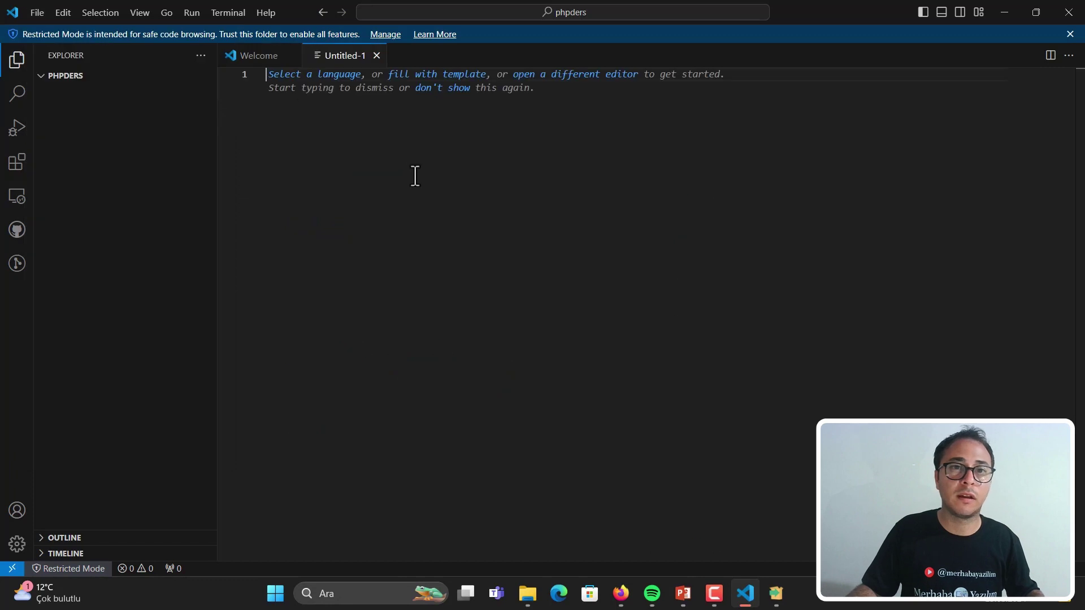
pyautogui.click(292, 55)
pyautogui.hotkey('ctrl', 's')
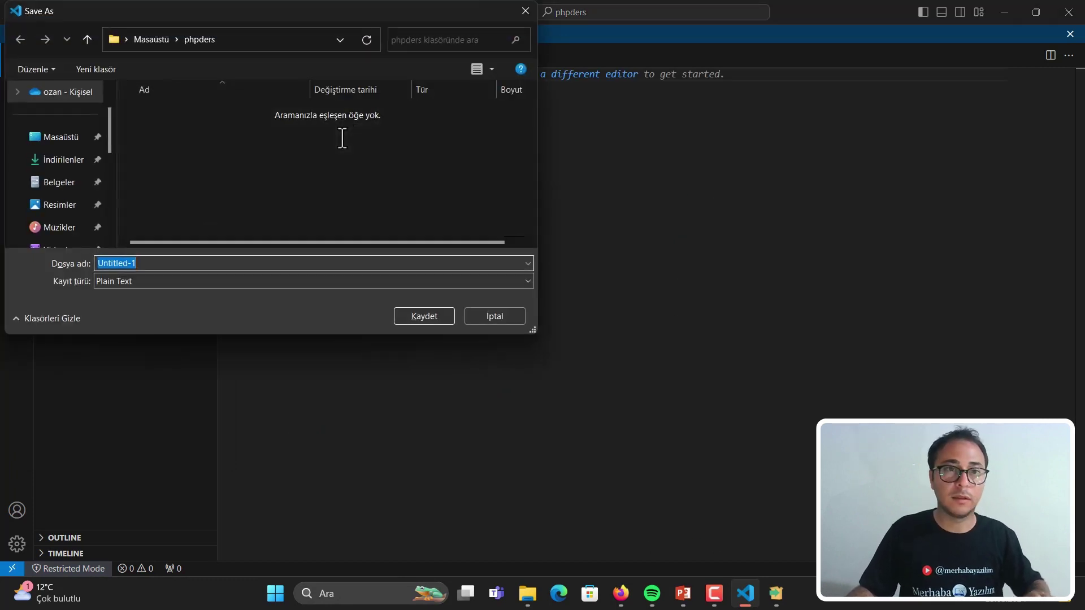
pyautogui.write('d')
pyautogui.press('BackSpace')
pyautogui.write('deneme')
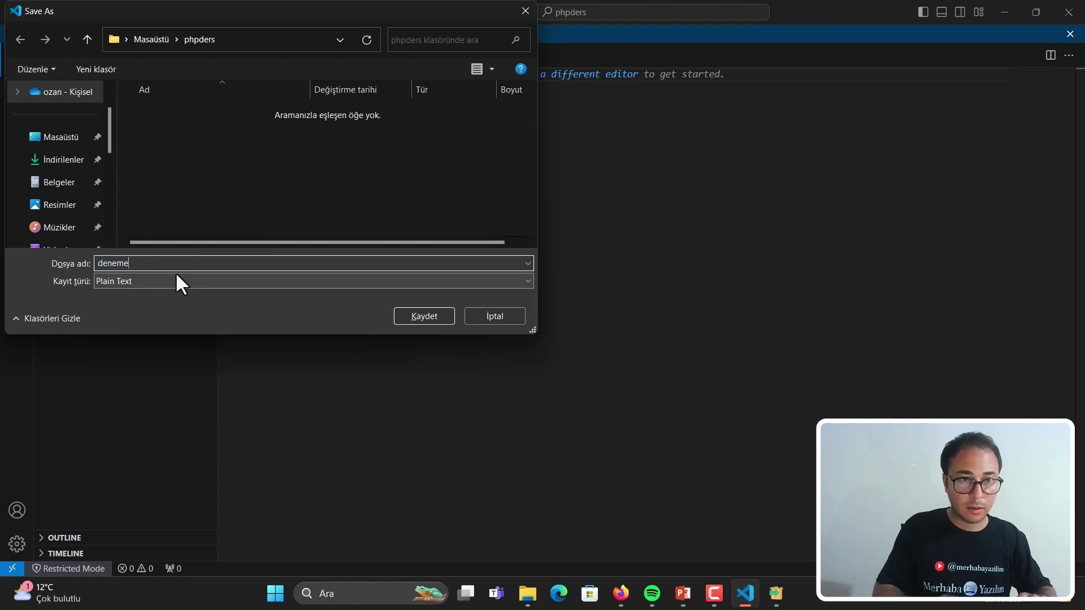
pyautogui.write('.php')
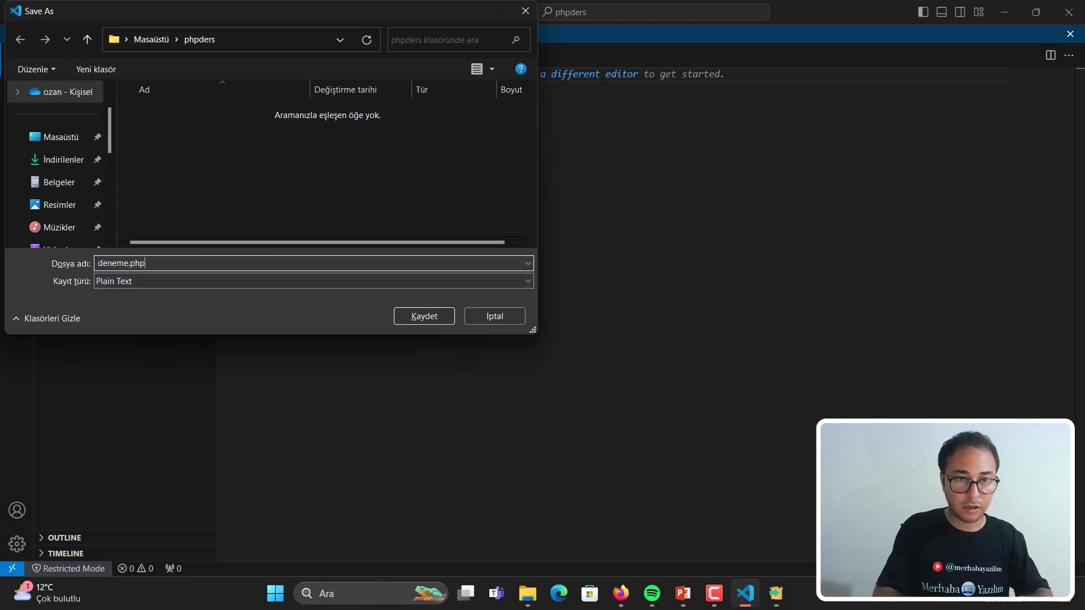
pyautogui.click(412, 315)
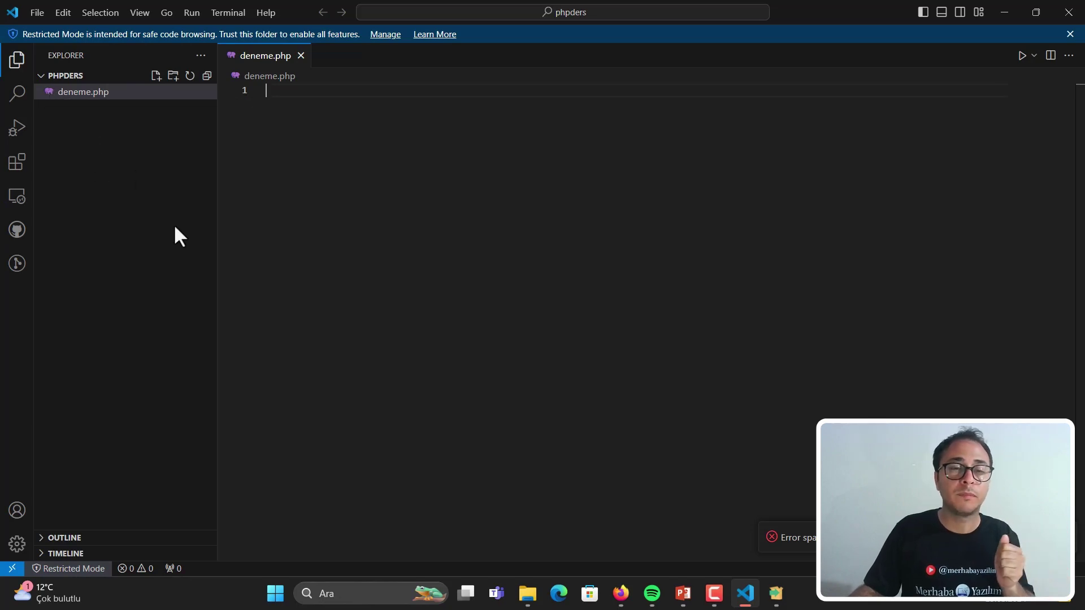
# - Create another text file and save it in the phpders folder as deneme.html
pyautogui.click(38, 12)
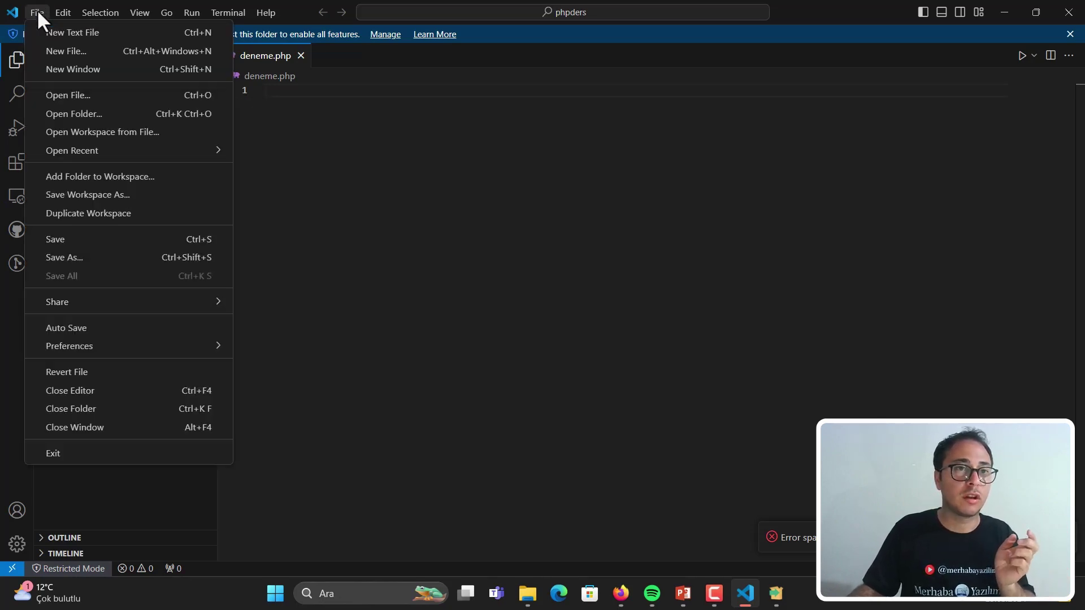
pyautogui.click(57, 32)
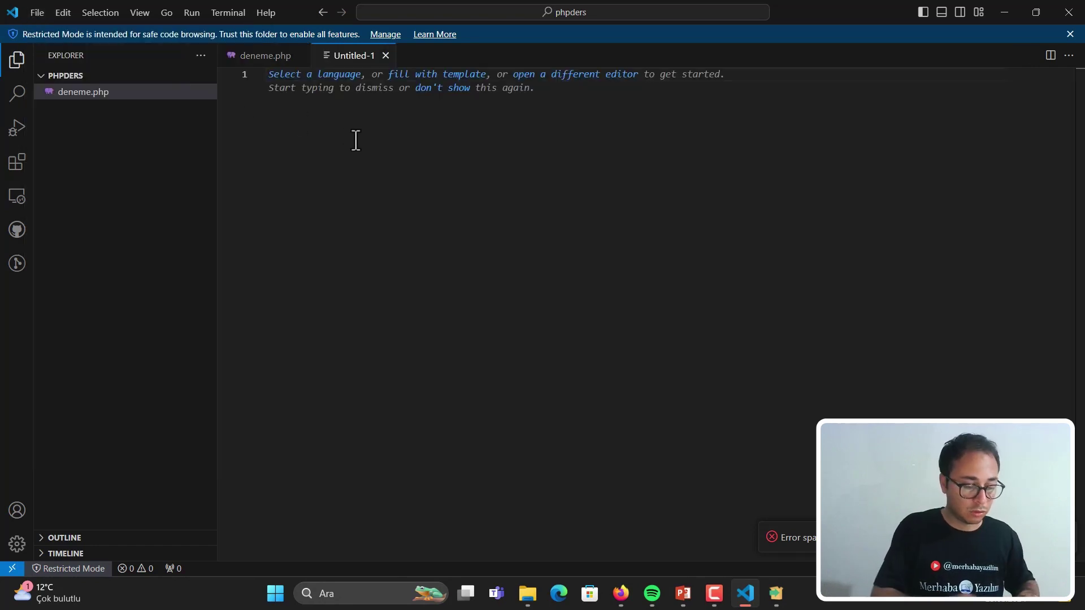
pyautogui.hotkey('ctrl', 's')
pyautogui.write('deneme.html')
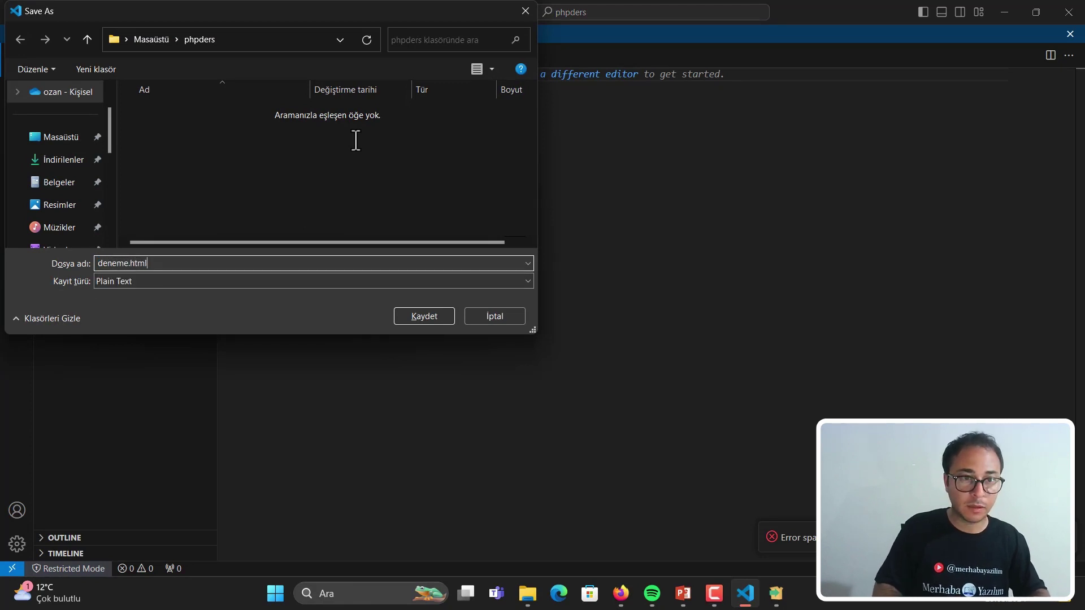
pyautogui.press('Return')
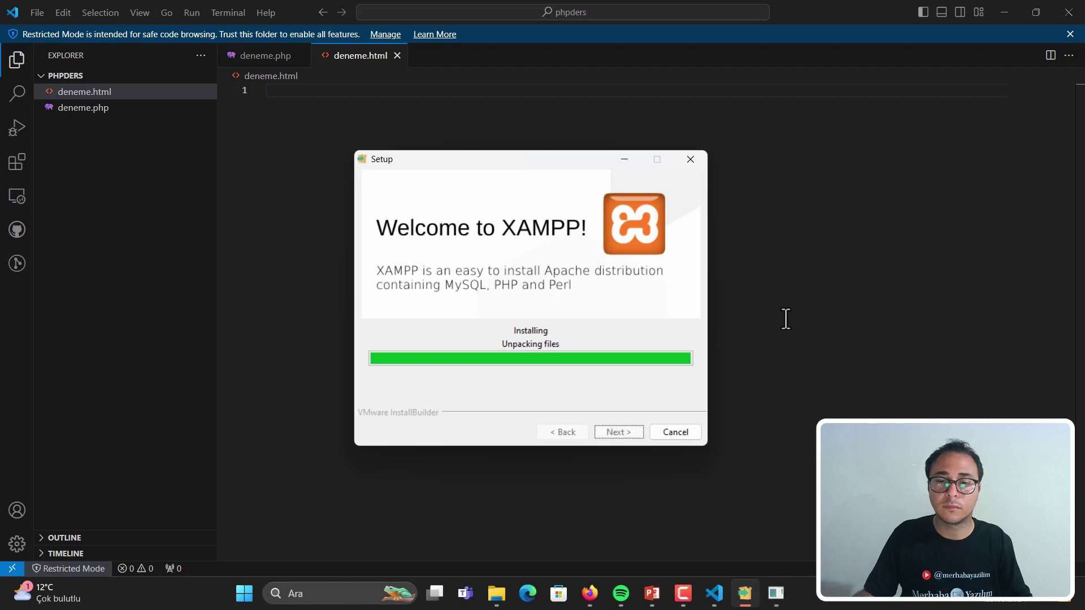
# - Finish the XAMPP setup with its Control Panel launched, and start the Apache and MySQL modules
pyautogui.moveTo(561, 151)
pyautogui.mouseDown()
pyautogui.moveTo(607, 130)
pyautogui.moveTo(568, 171)
pyautogui.moveTo(551, 148)
pyautogui.mouseUp()
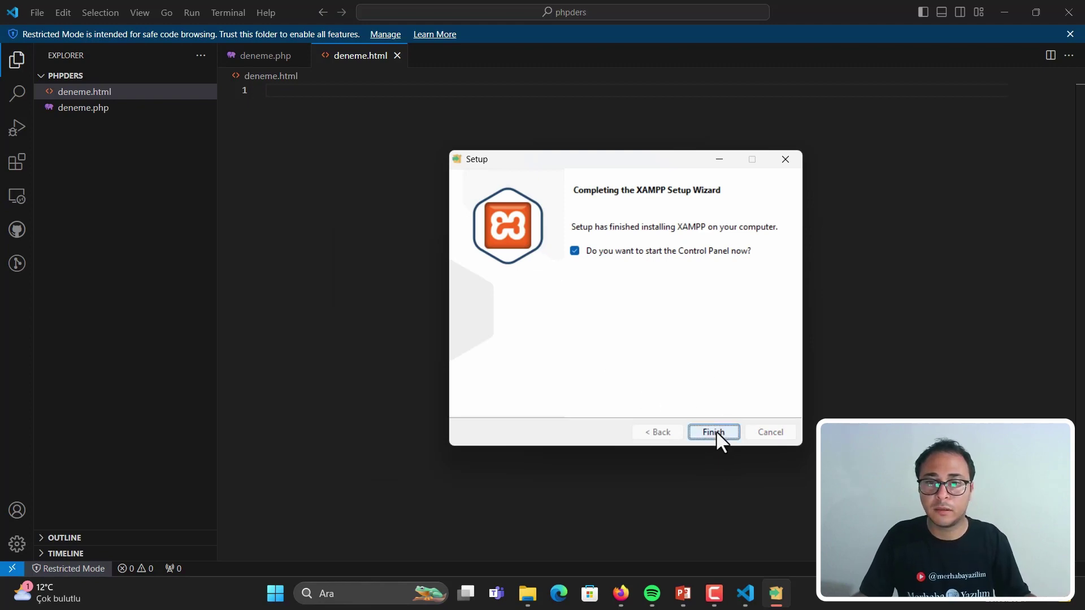
pyautogui.click(714, 432)
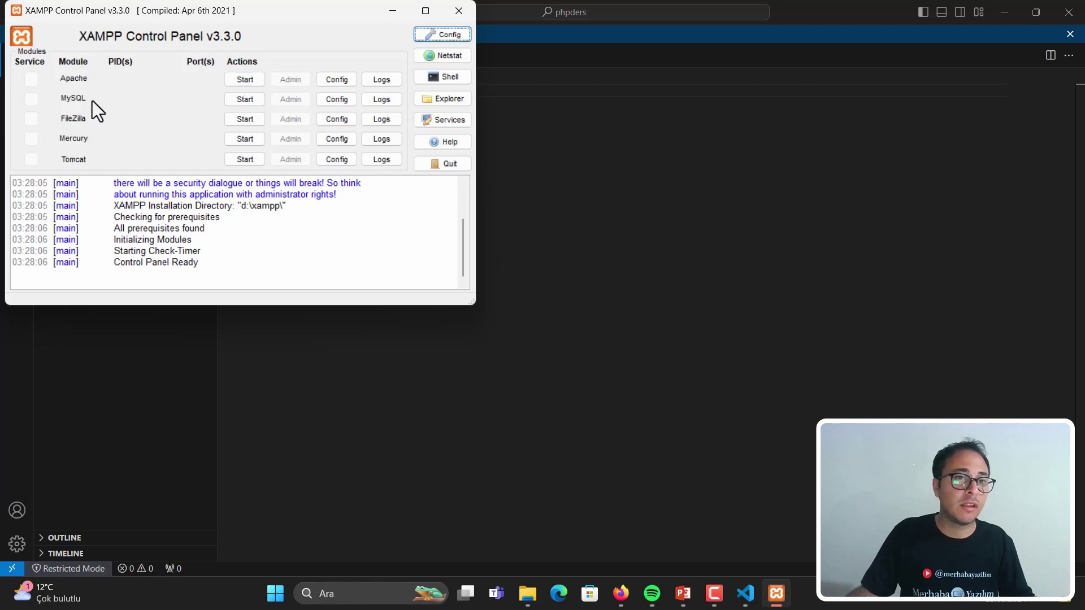
pyautogui.click(243, 79)
pyautogui.click(245, 99)
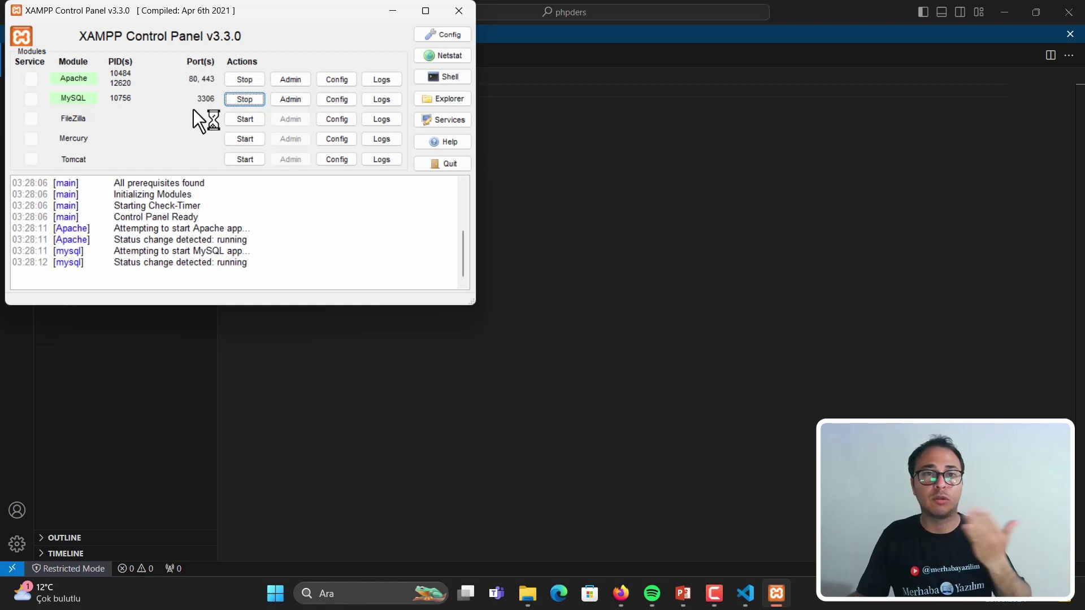
pyautogui.click(392, 11)
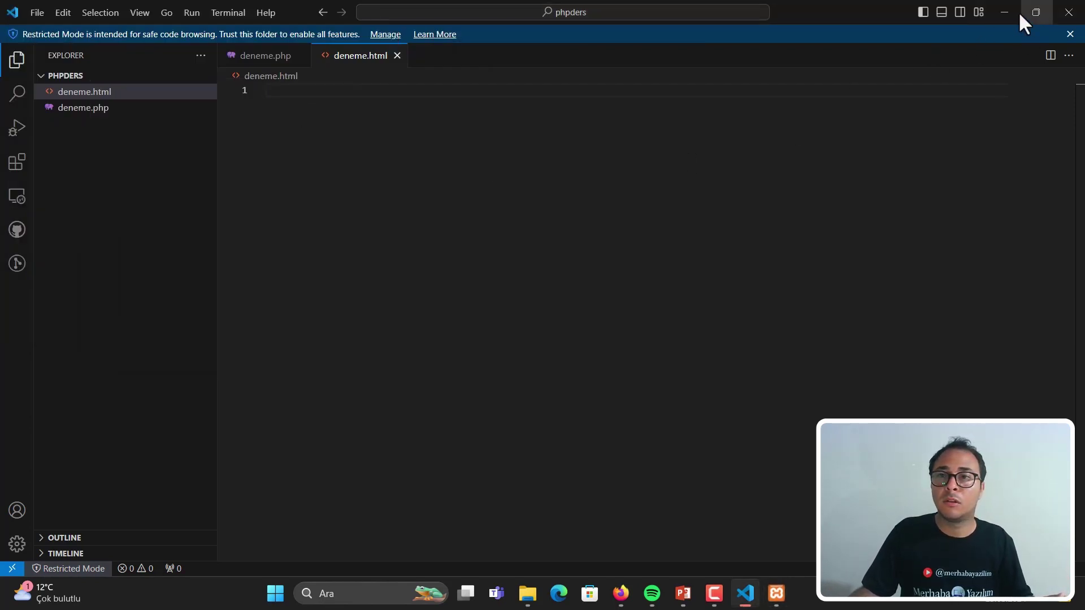
# - Switch to File Explorer and open the htdocs folder inside xampp on drive D
pyautogui.click(1004, 10)
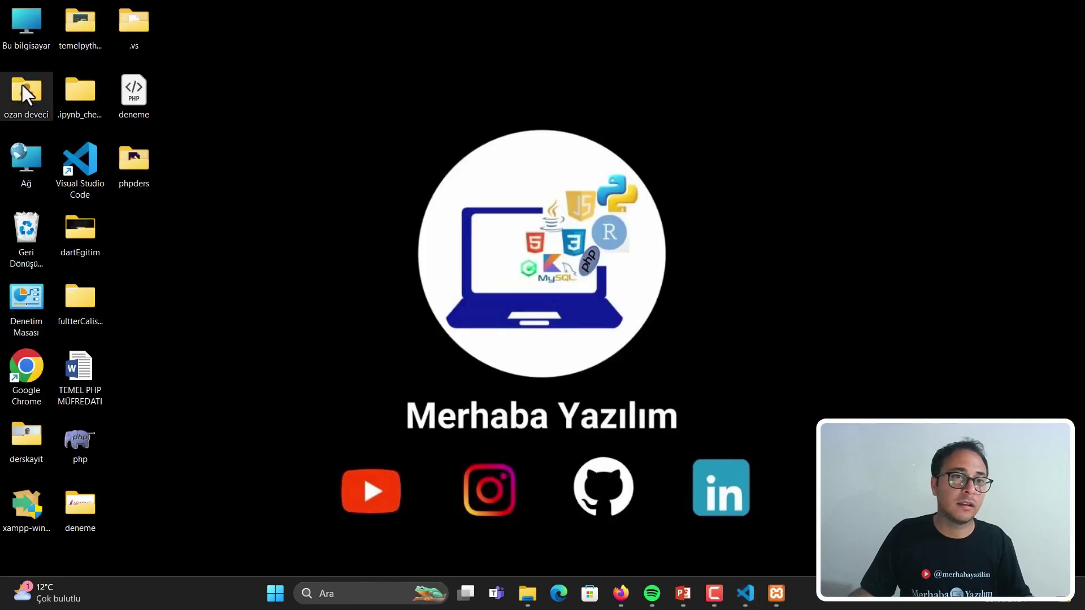
pyautogui.doubleClick(33, 33)
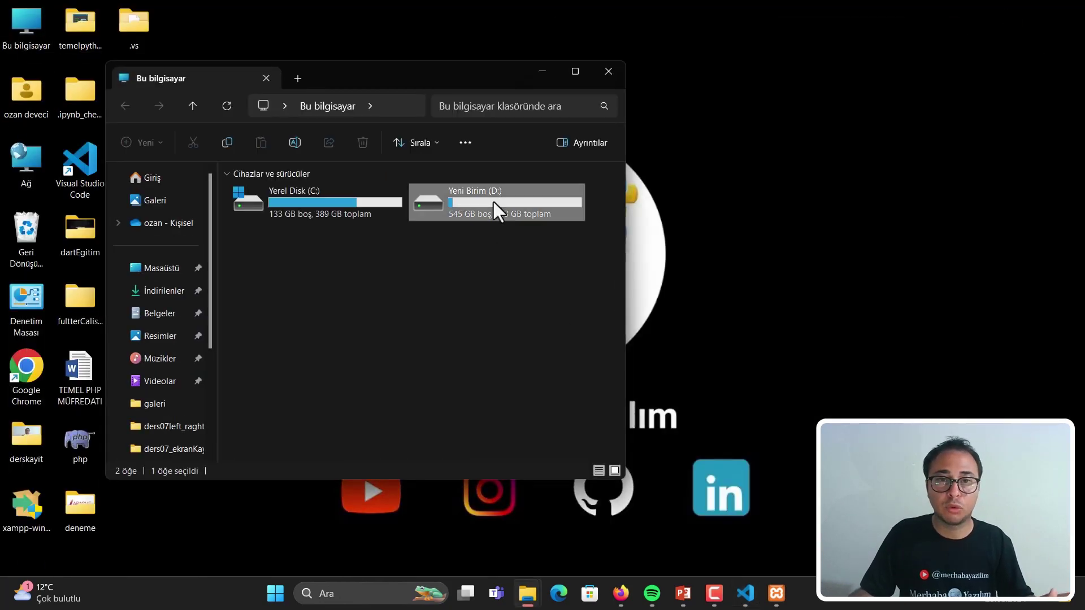
pyautogui.doubleClick(494, 203)
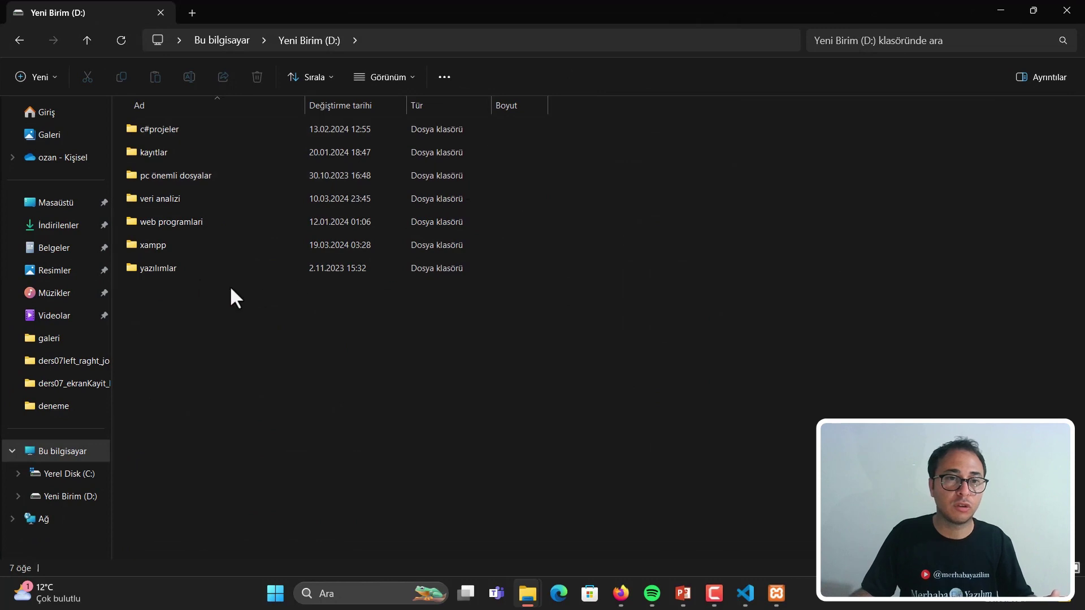
pyautogui.doubleClick(175, 243)
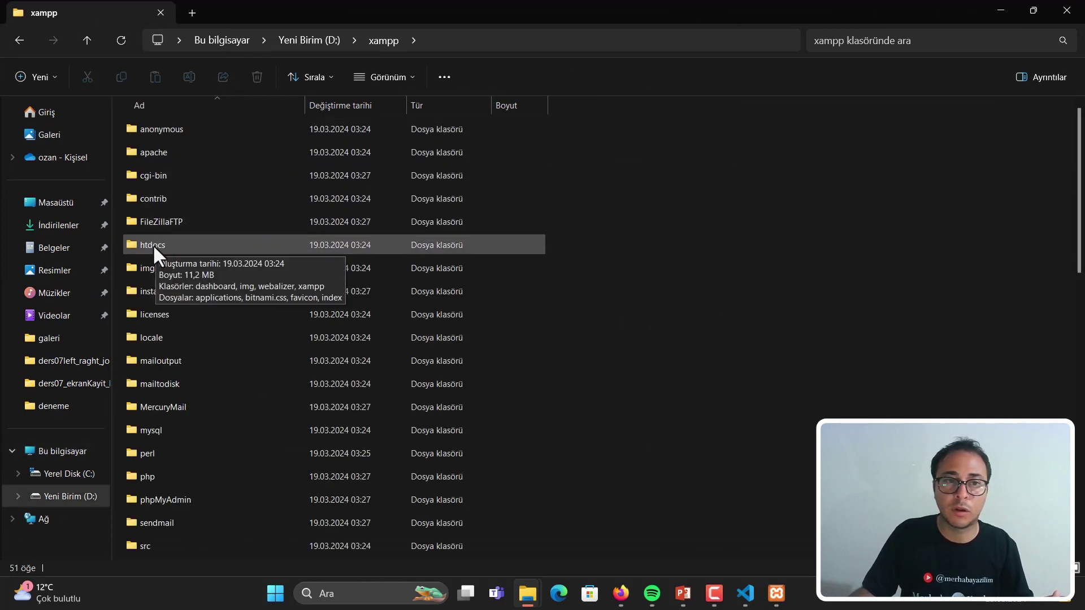
pyautogui.doubleClick(153, 245)
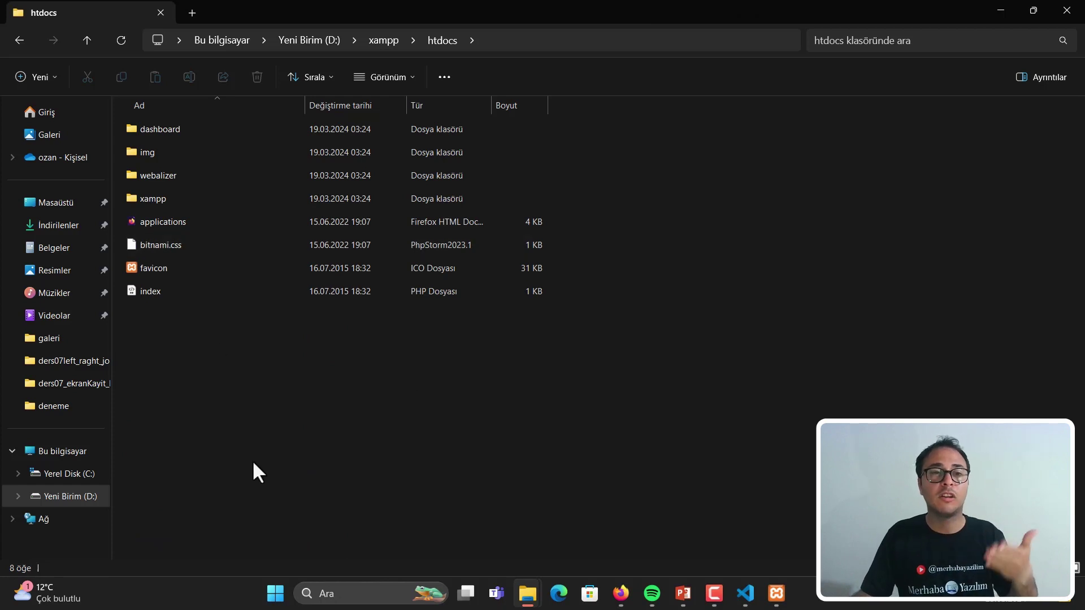
# - Create a new folder named phpderslerri inside htdocs and open it
pyautogui.rightClick(764, 180)
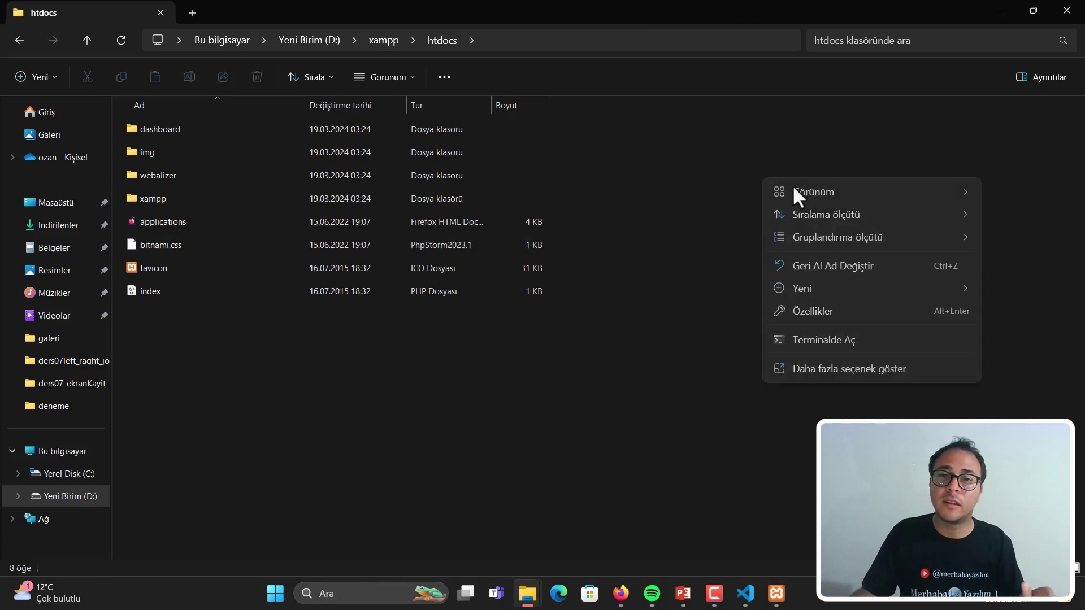
pyautogui.moveTo(857, 295)
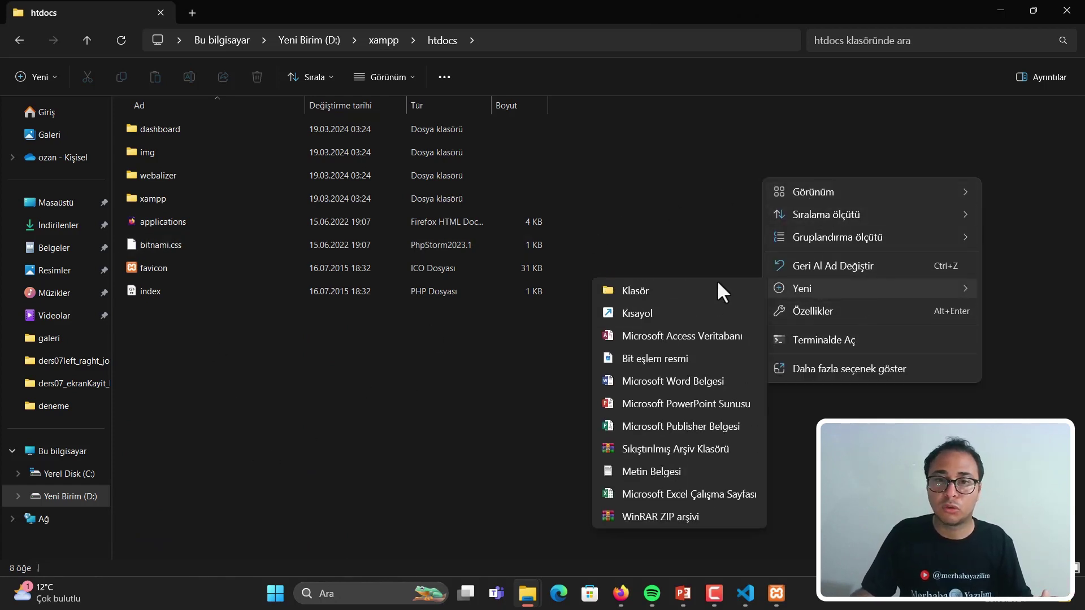
pyautogui.click(707, 286)
pyautogui.write('ders')
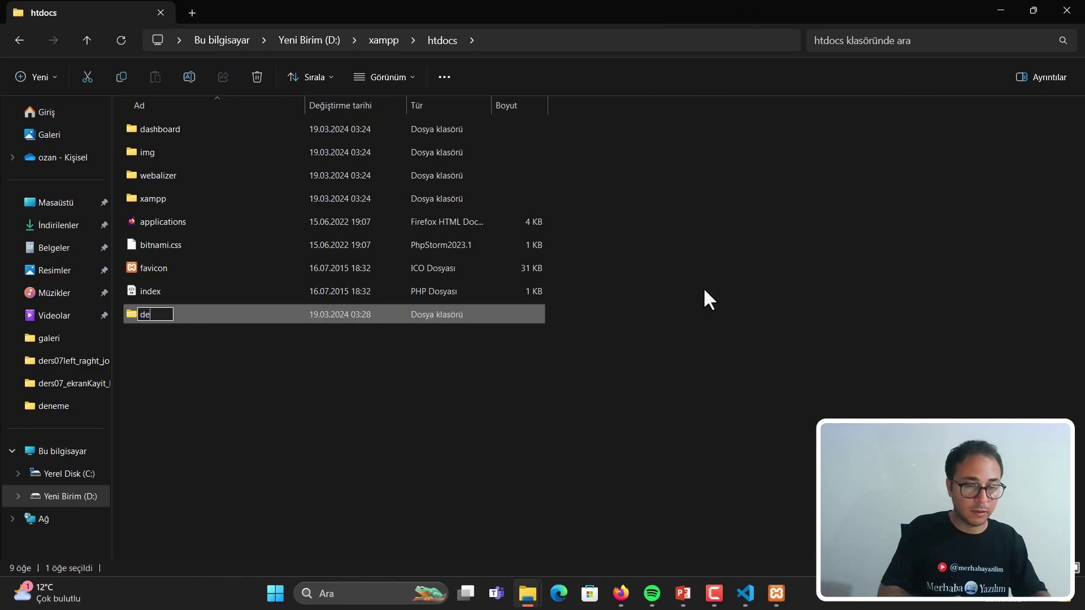
pyautogui.press('BackSpace')
pyautogui.press('BackSpace')
pyautogui.press('BackSpace')
pyautogui.press('BackSpace')
pyautogui.write('p')
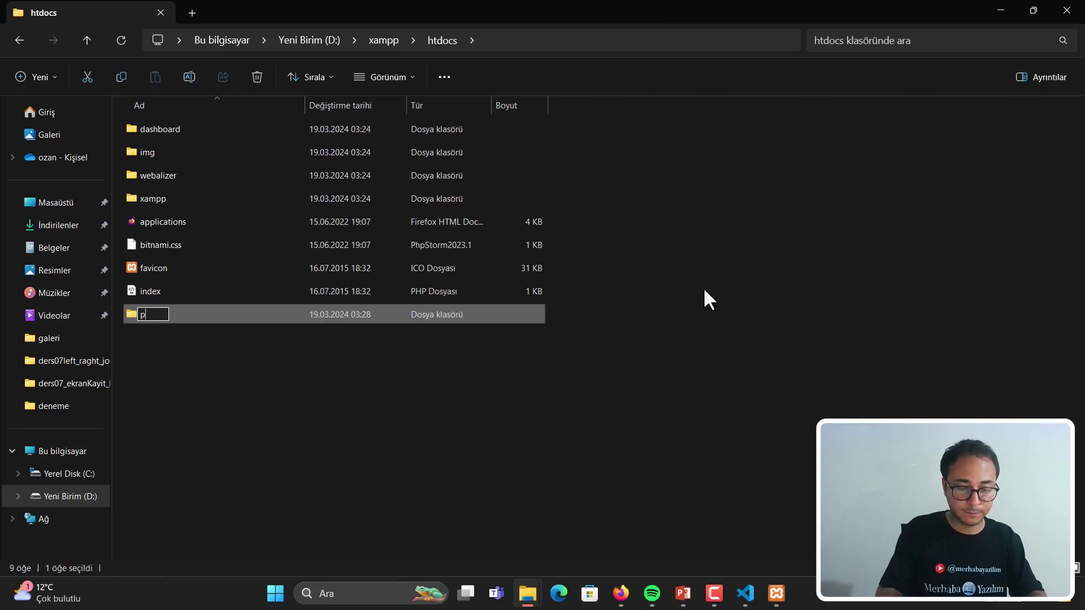
pyautogui.write('hpderslerri')
pyautogui.press('Return')
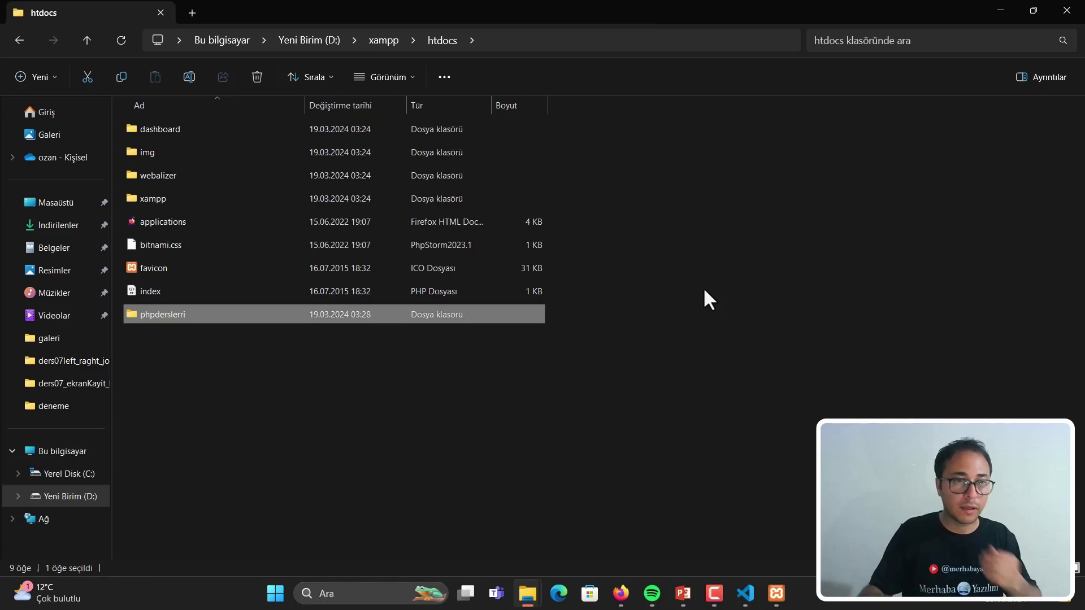
pyautogui.doubleClick(186, 319)
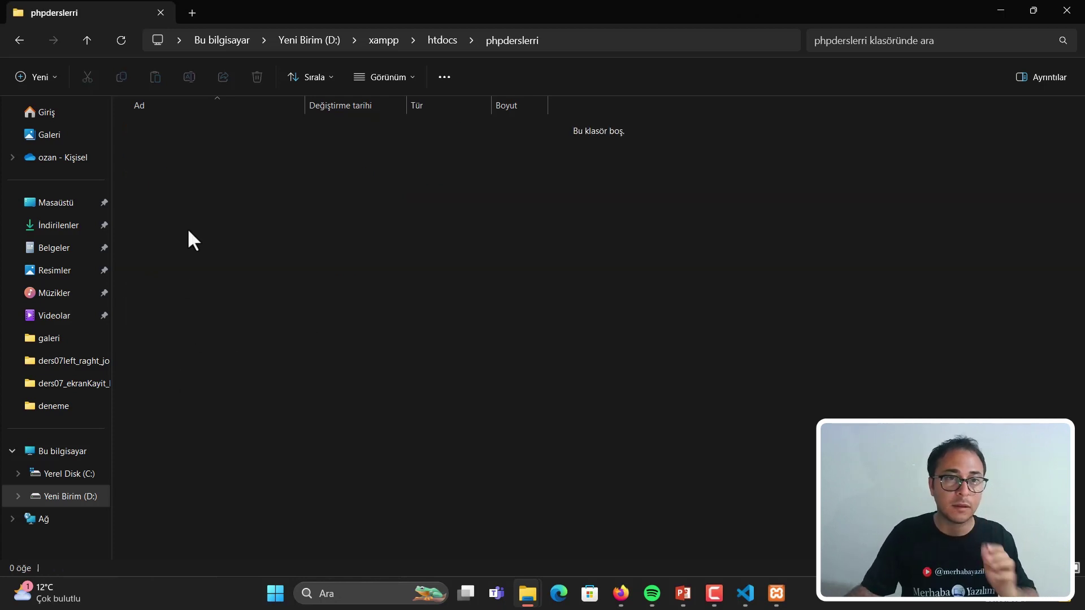
# - Switch to Visual Studio Code and browse to D:\xampp\htdocs\phpderslerri as the folder to open
pyautogui.click(746, 596)
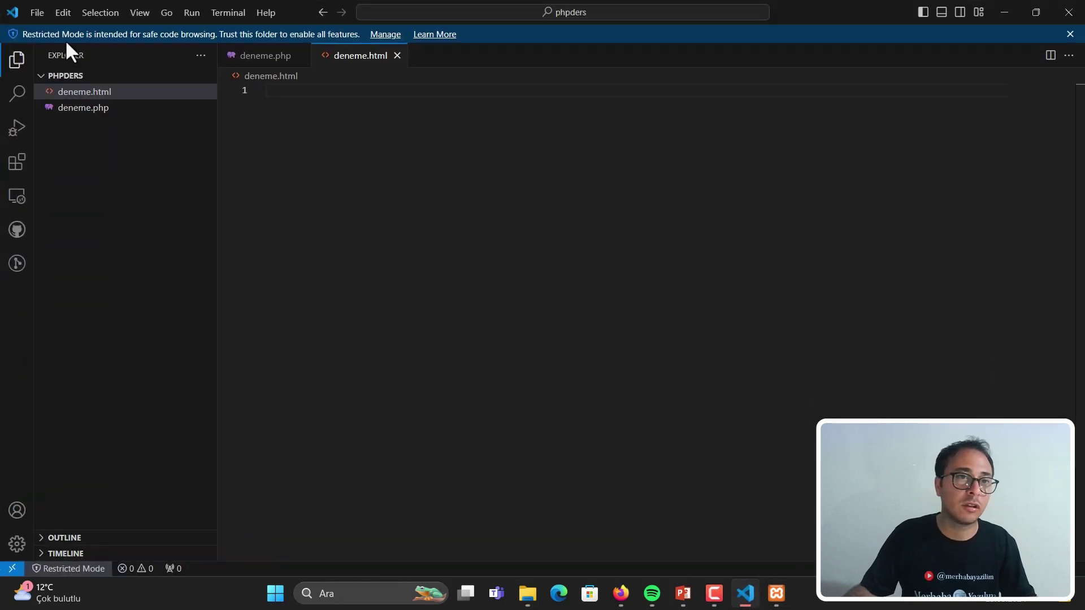
pyautogui.click(38, 13)
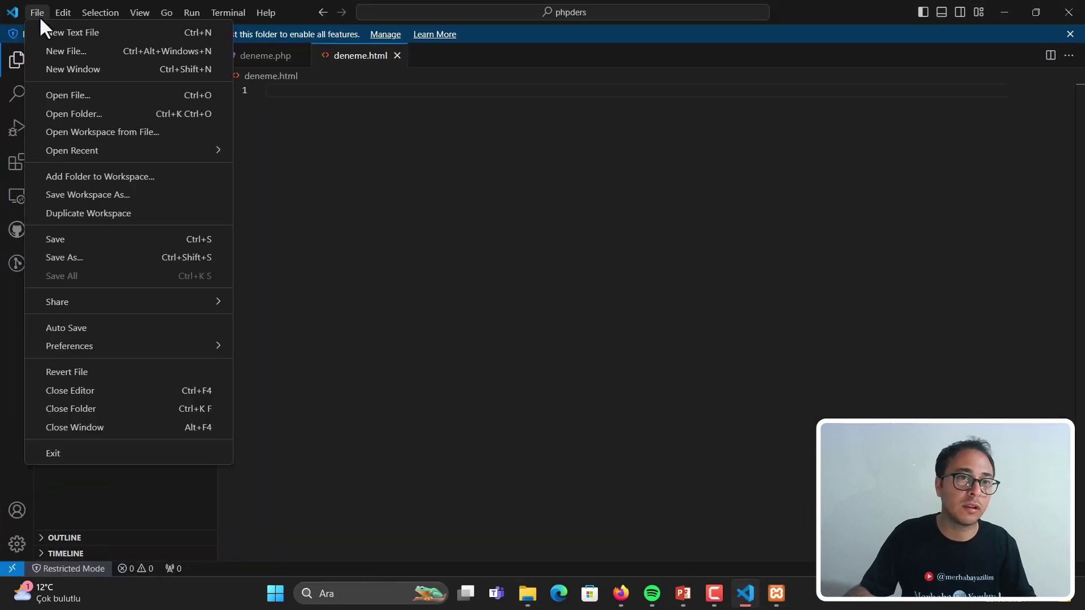
pyautogui.click(98, 115)
pyautogui.moveTo(109, 137); pyautogui.dragTo(106, 226)
pyautogui.click(90, 205)
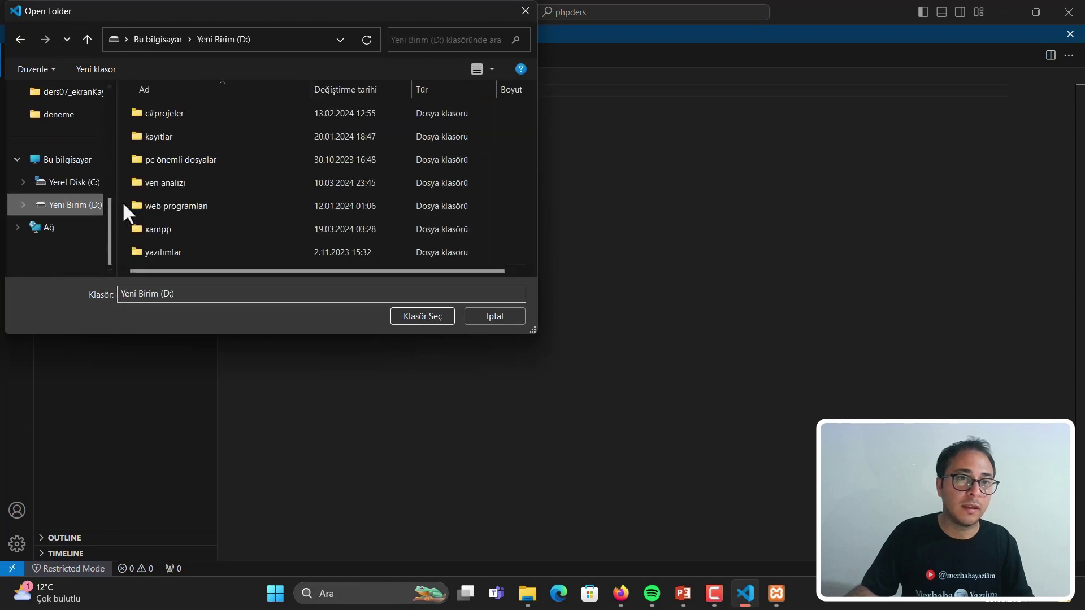
pyautogui.doubleClick(184, 228)
pyautogui.doubleClick(154, 236)
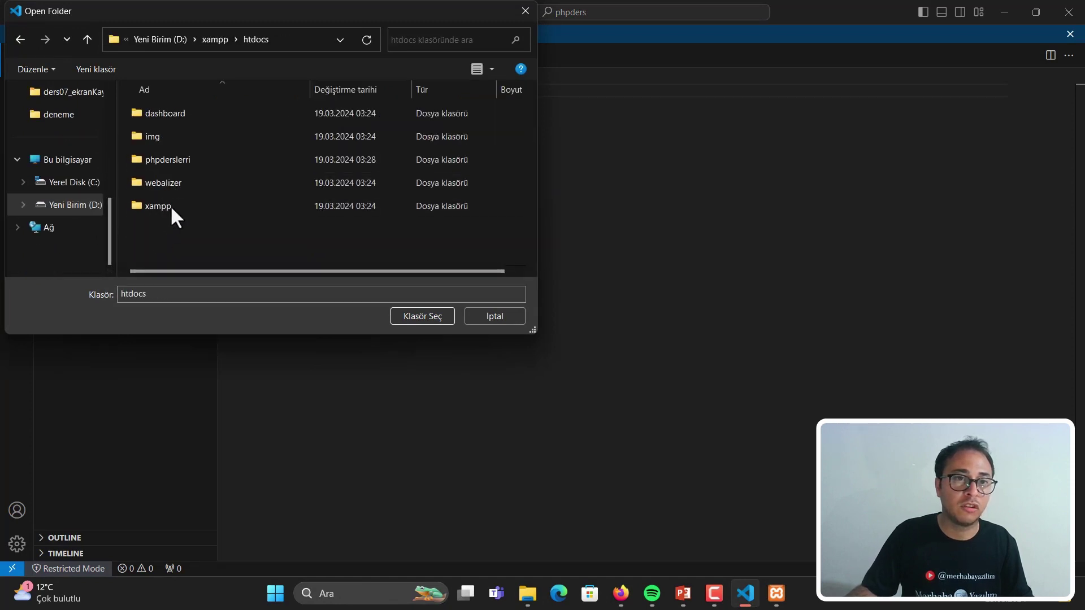
pyautogui.doubleClick(176, 161)
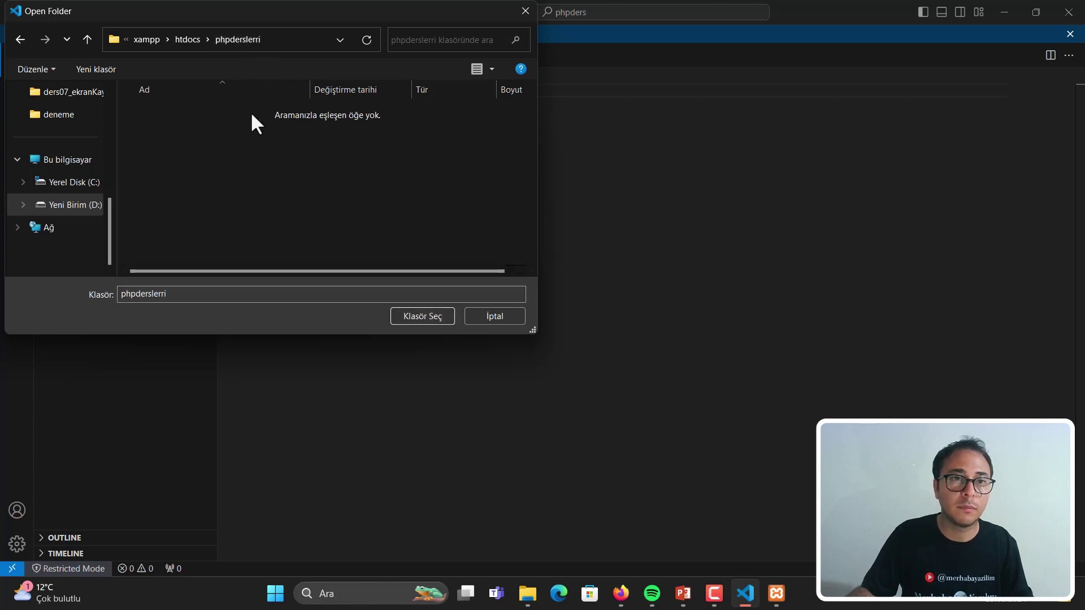
# - Go back to htdocs in the folder chooser and rename the phpderslerri folder as phpdersleri
pyautogui.click(21, 39)
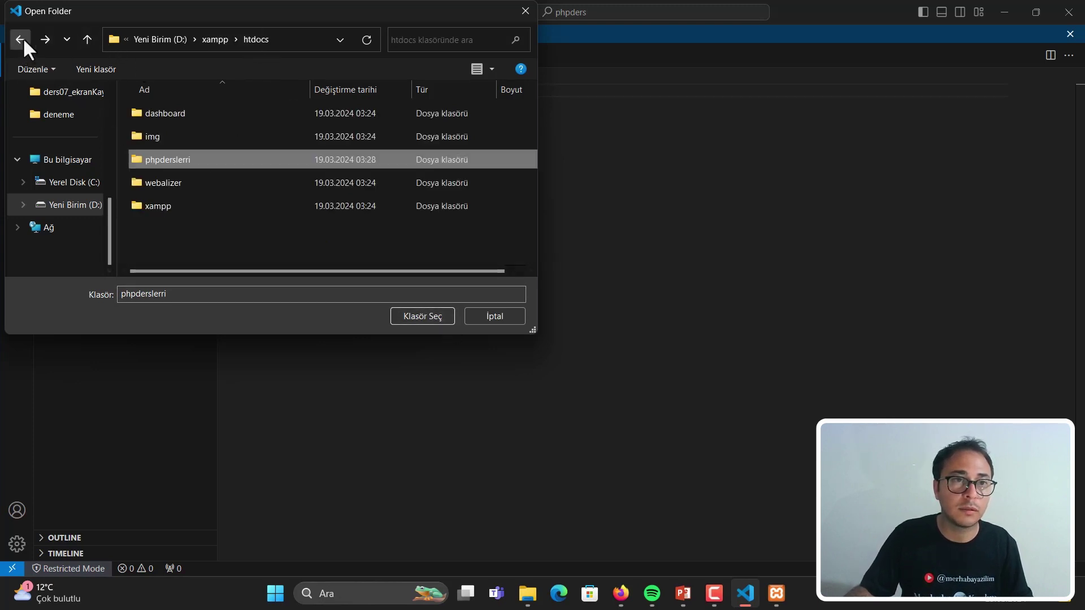
pyautogui.rightClick(171, 162)
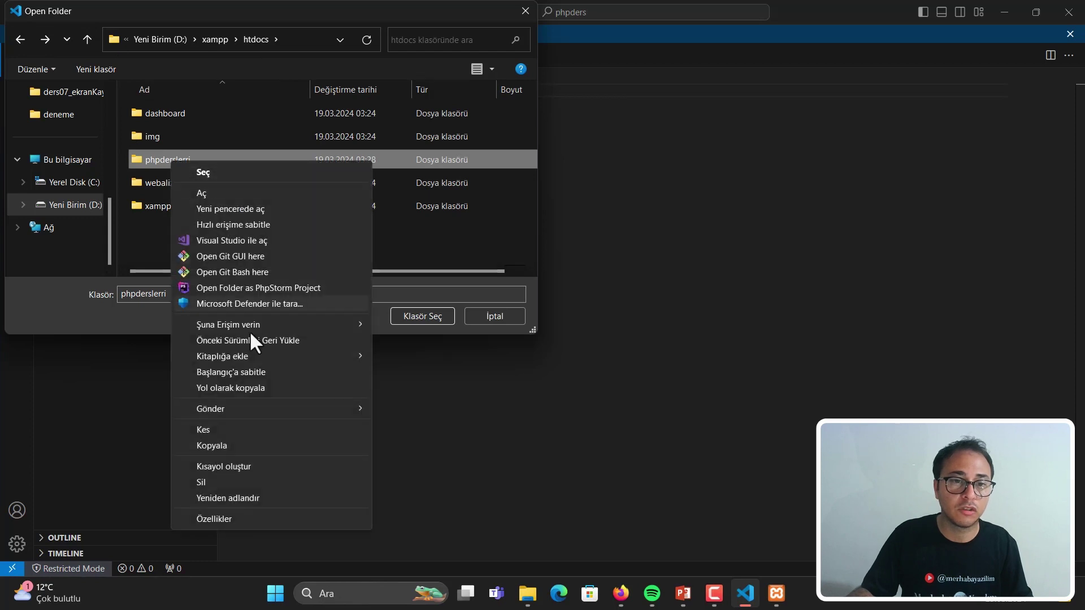
pyautogui.click(273, 497)
pyautogui.click(193, 160)
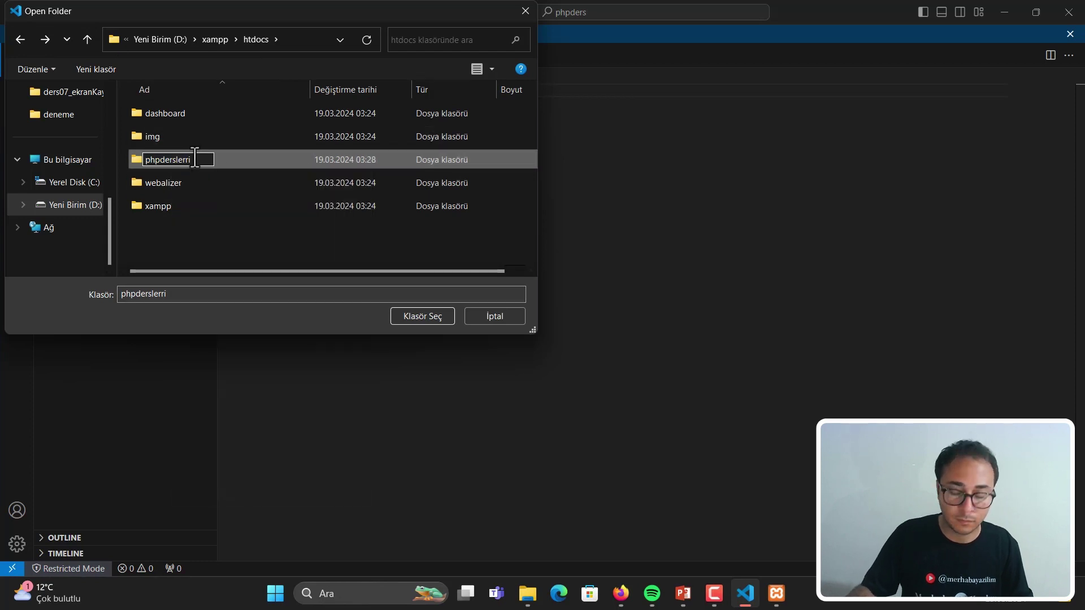
pyautogui.press('BackSpace')
pyautogui.press('BackSpace')
pyautogui.press('BackSpace')
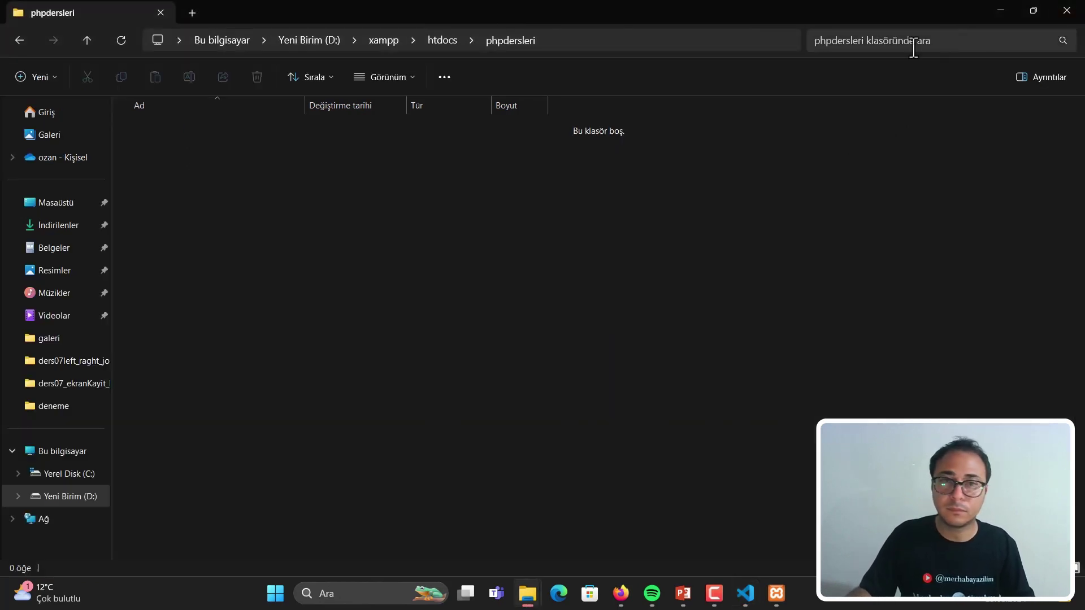
# - Close File Explorer, open the phpdersleri folder in Visual Studio Code without trusting its authors, and close the Welcome page
pyautogui.click(1066, 10)
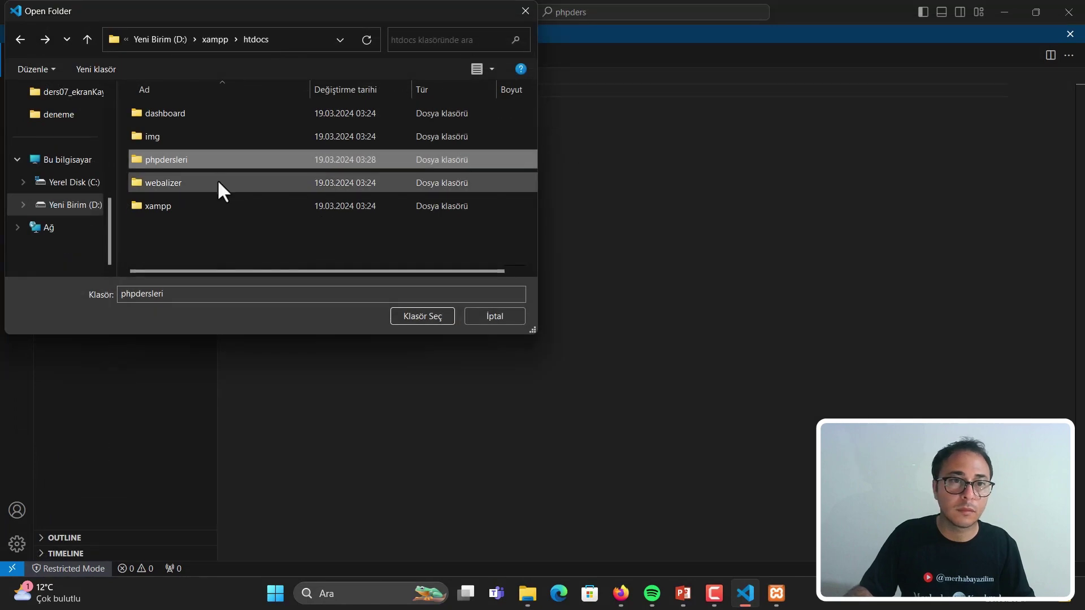
pyautogui.click(436, 317)
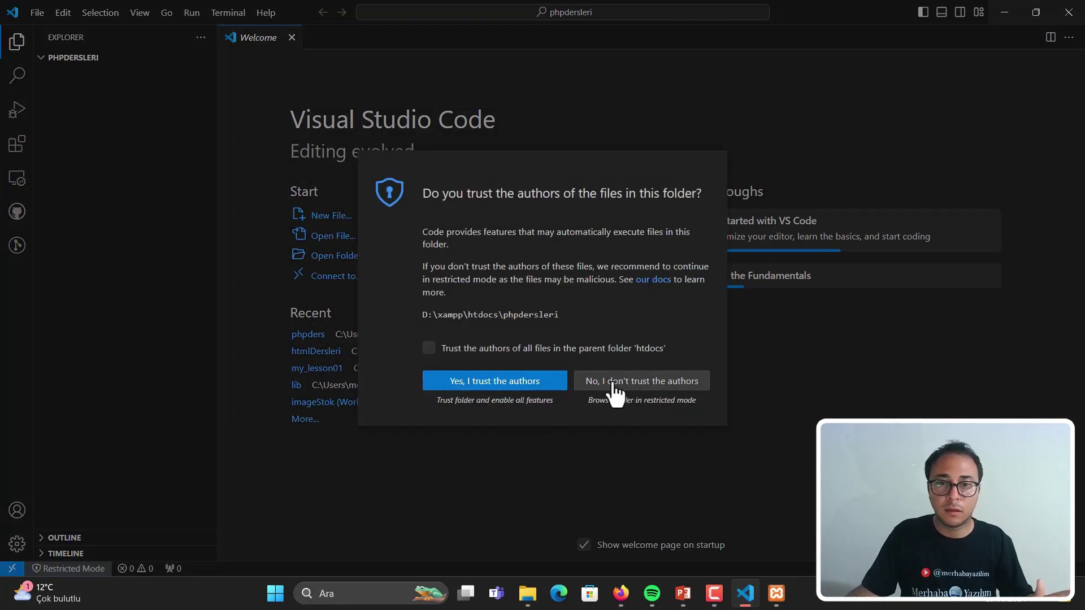
pyautogui.click(673, 380)
pyautogui.click(292, 55)
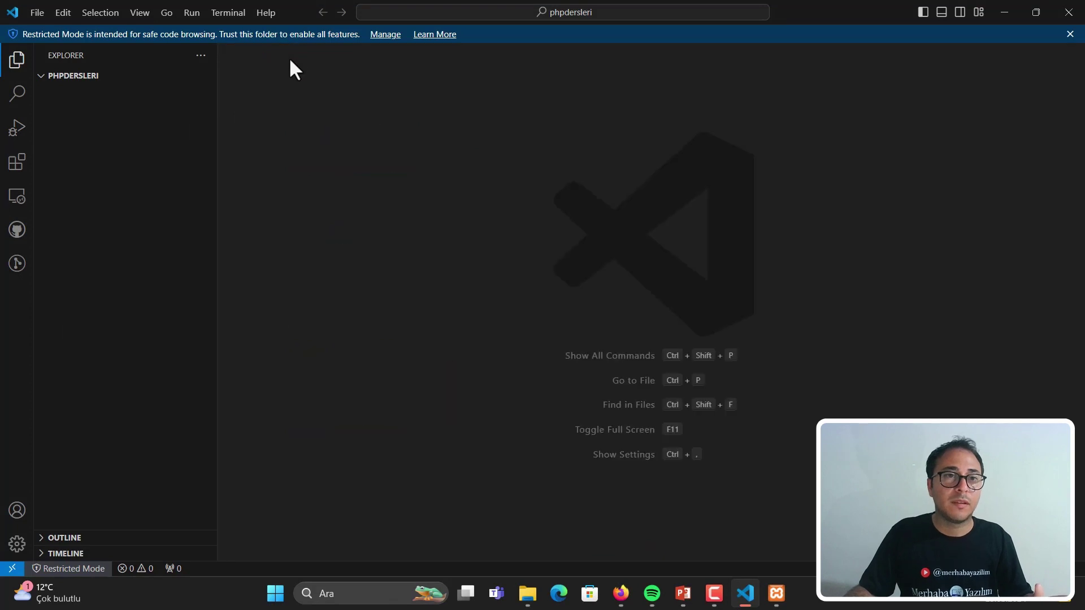
# - Create a new text file and save it in the phpdersleri folder as "ders01_merehaba yazizim.php"
pyautogui.click(40, 13)
pyautogui.click(58, 34)
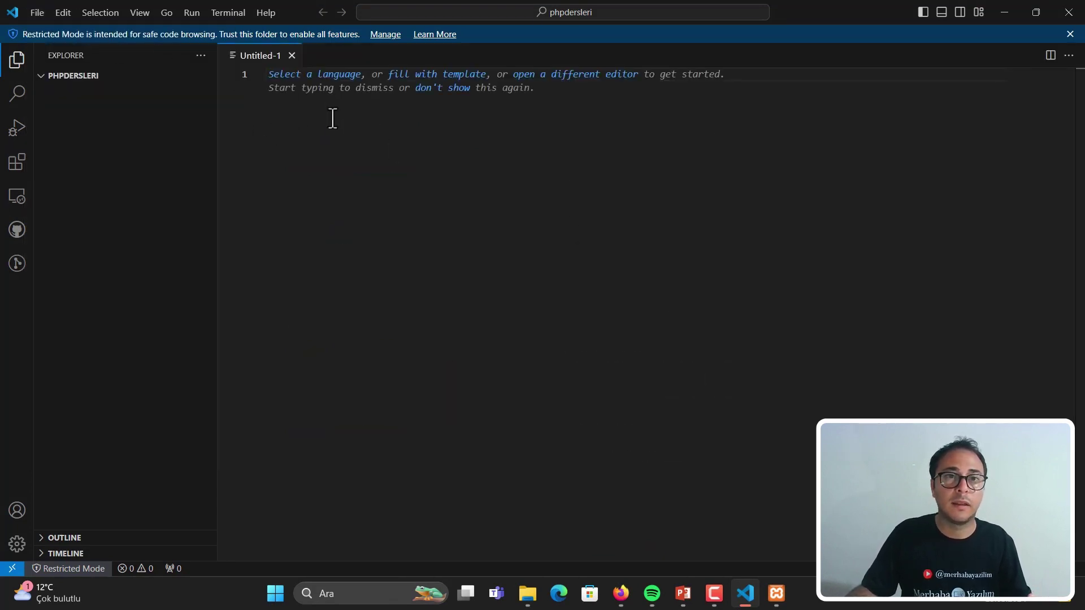
pyautogui.hotkey('ctrl', 's')
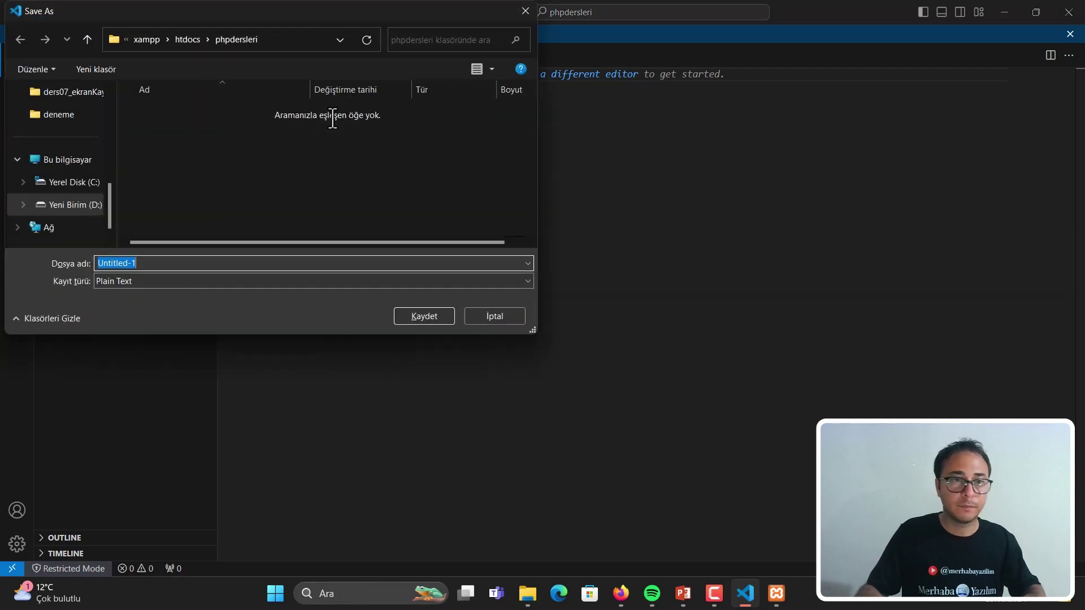
pyautogui.write('ders')
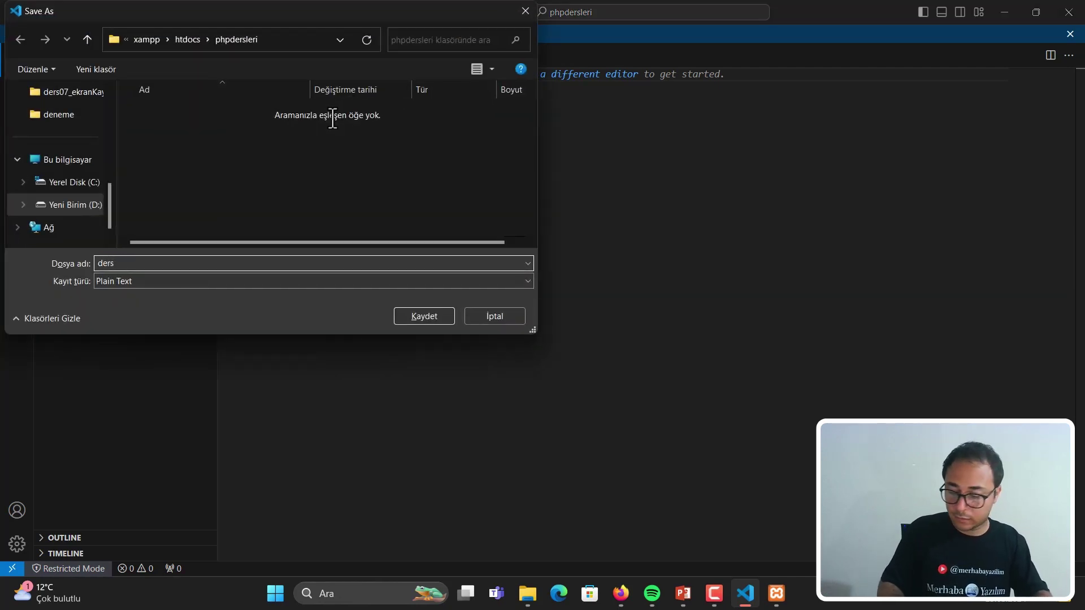
pyautogui.write('01')
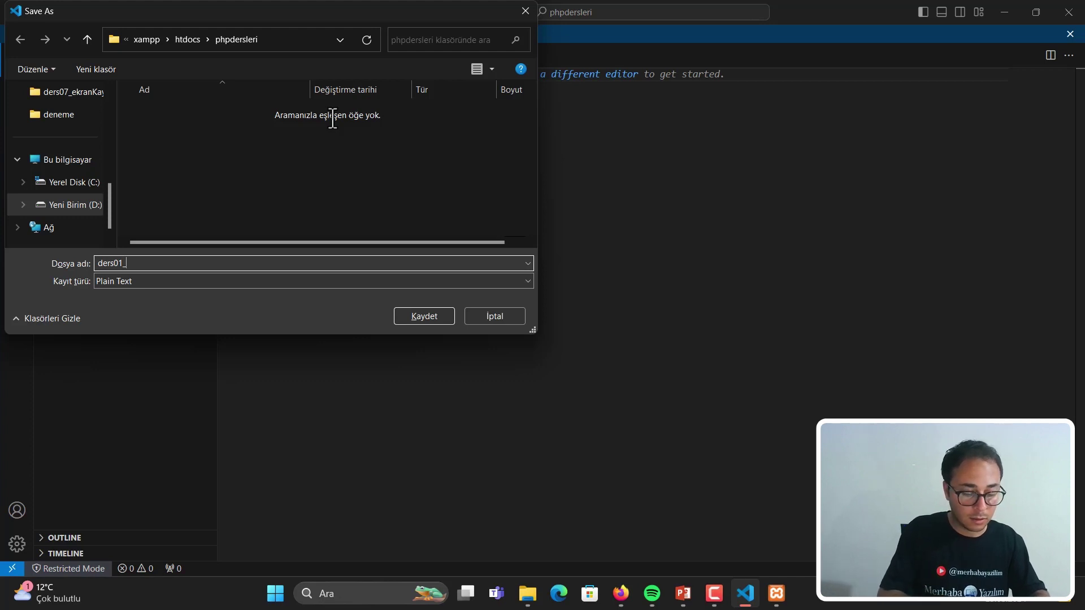
pyautogui.write('_merehaba yazıl')
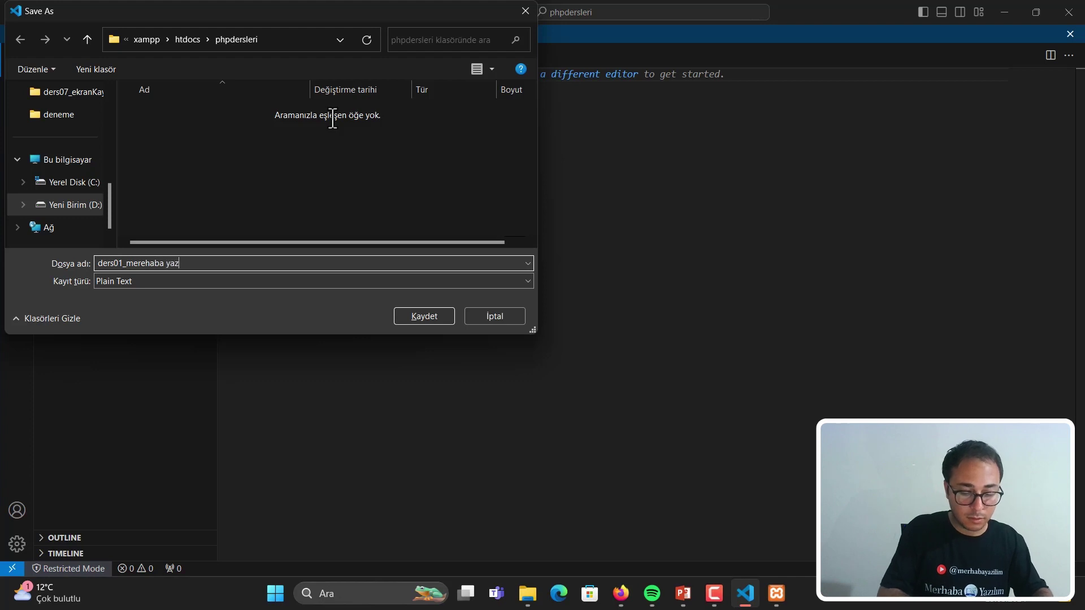
pyautogui.press('BackSpace')
pyautogui.press('BackSpace')
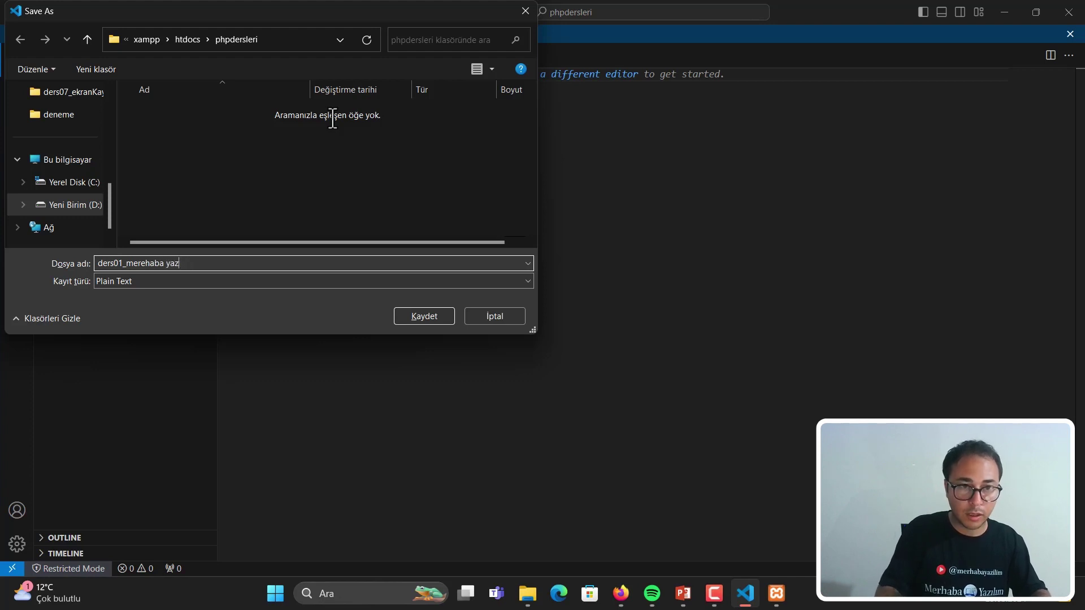
pyautogui.write('izim')
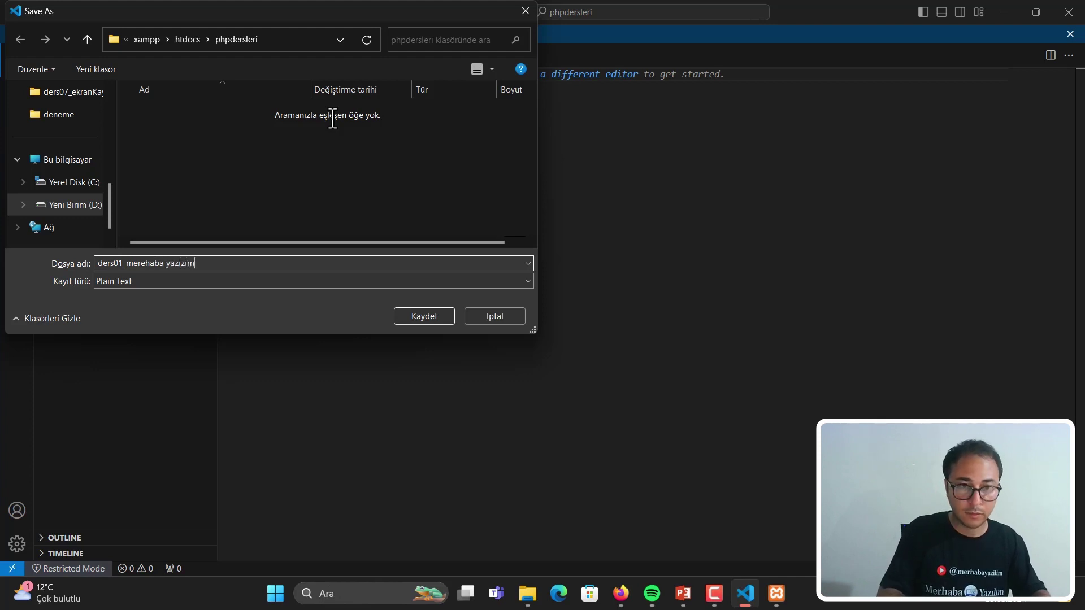
pyautogui.write('.php')
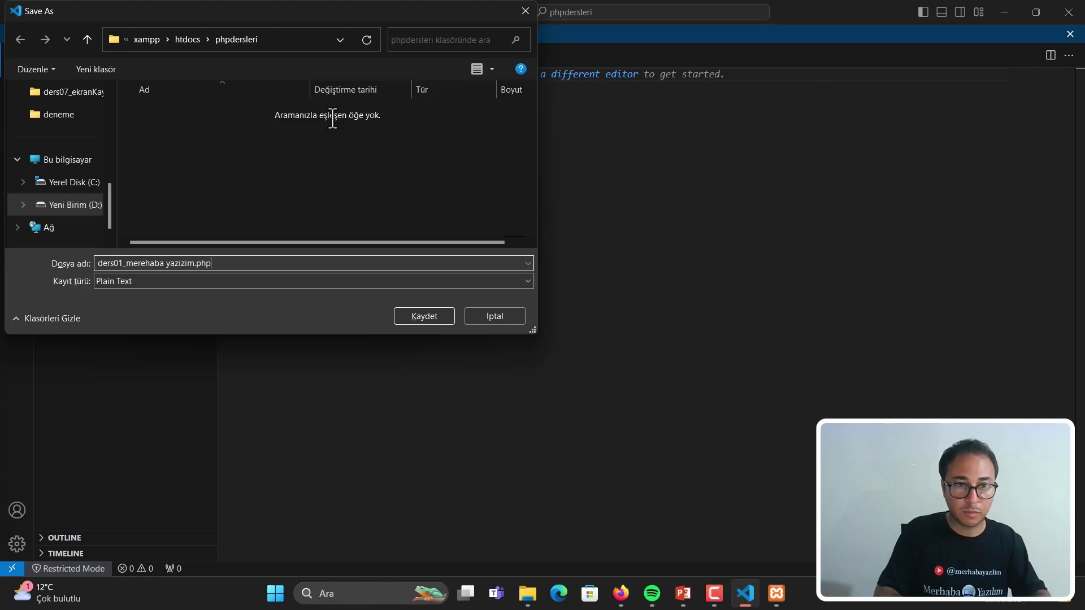
pyautogui.press('Return')
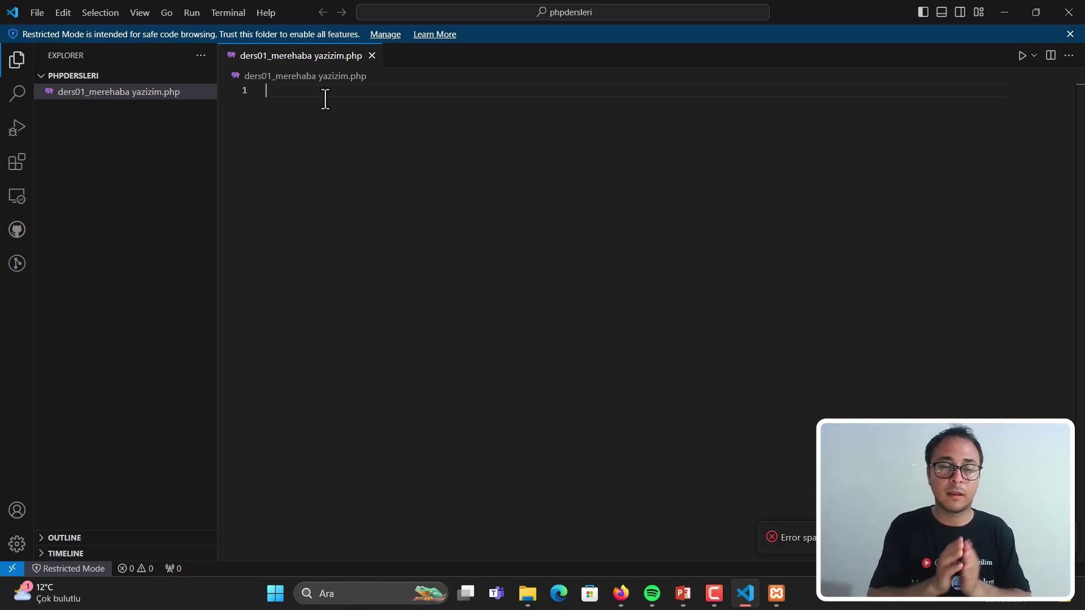
# - Add an empty PHP block with the opening tag <?php, a blank line and the closing tag ?>
pyautogui.write('<')
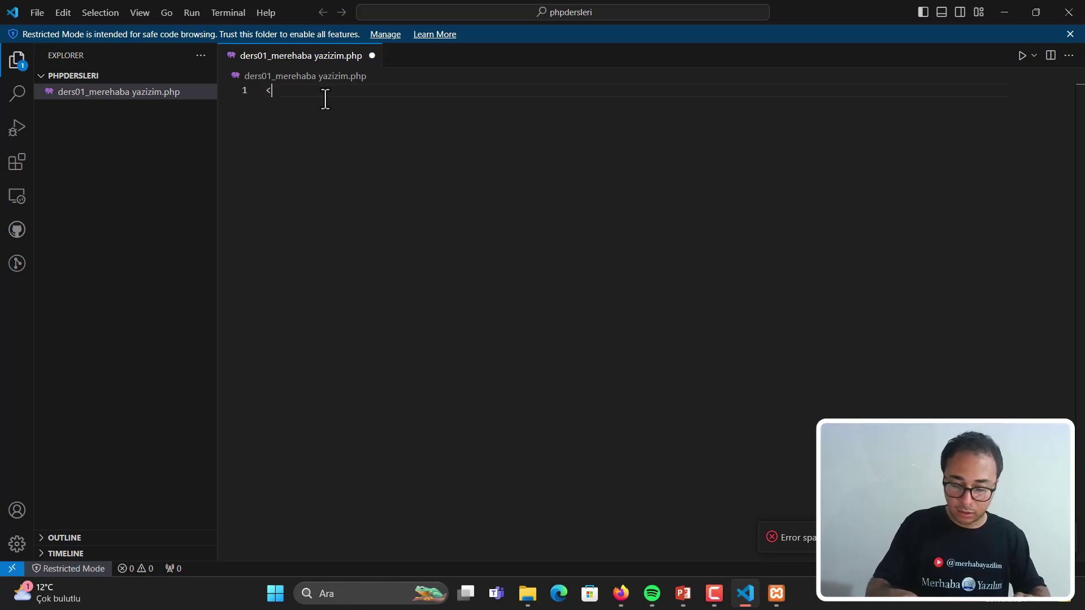
pyautogui.write('?php')
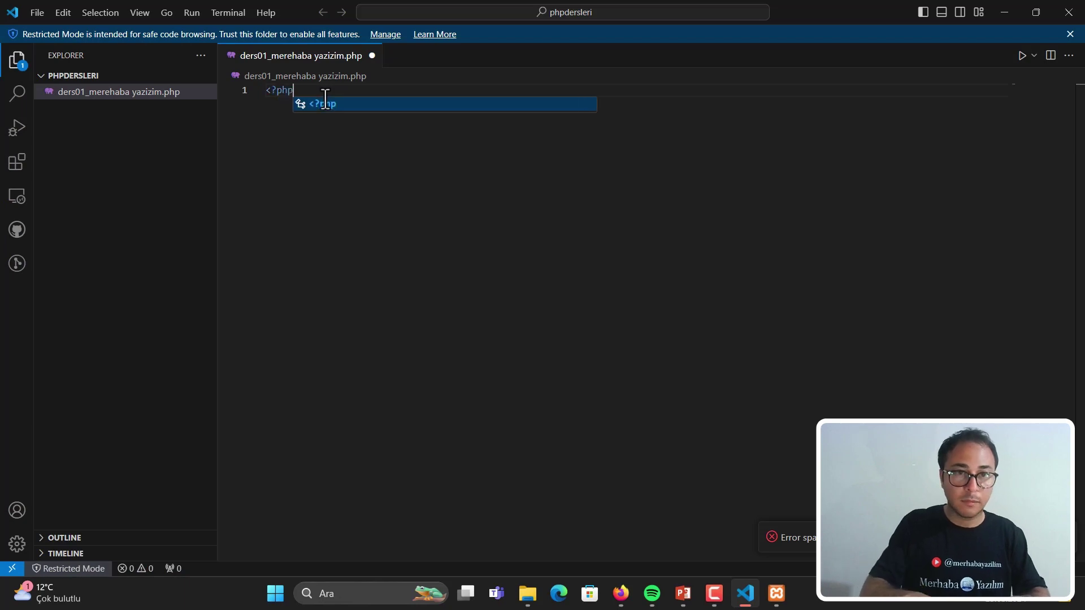
pyautogui.press('Return')
pyautogui.press('Return')
pyautogui.write('?>')
pyautogui.press('Right')
pyautogui.press('Right')
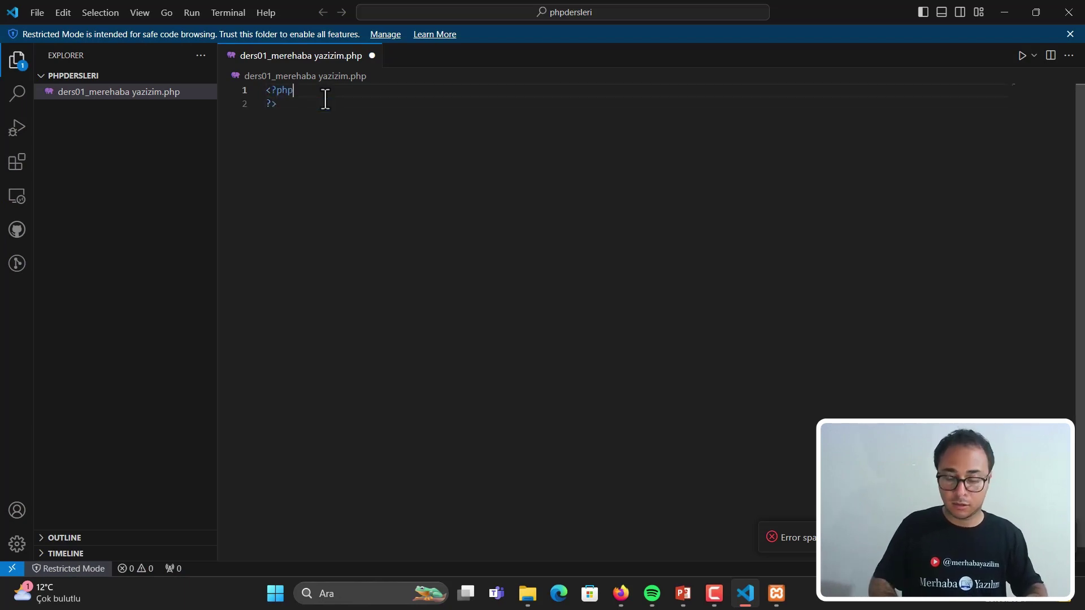
pyautogui.press('Return')
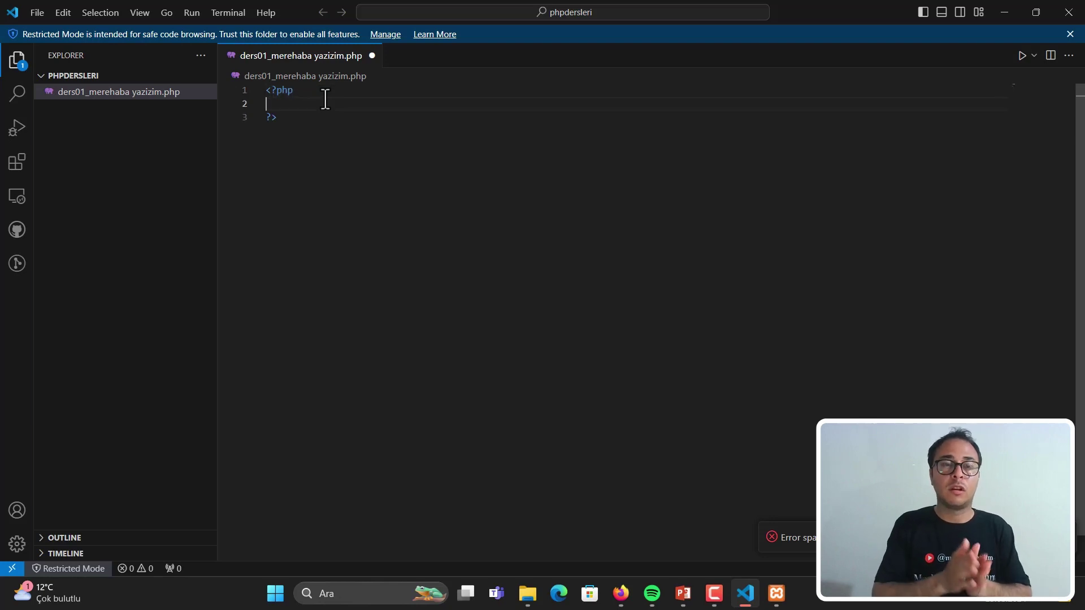